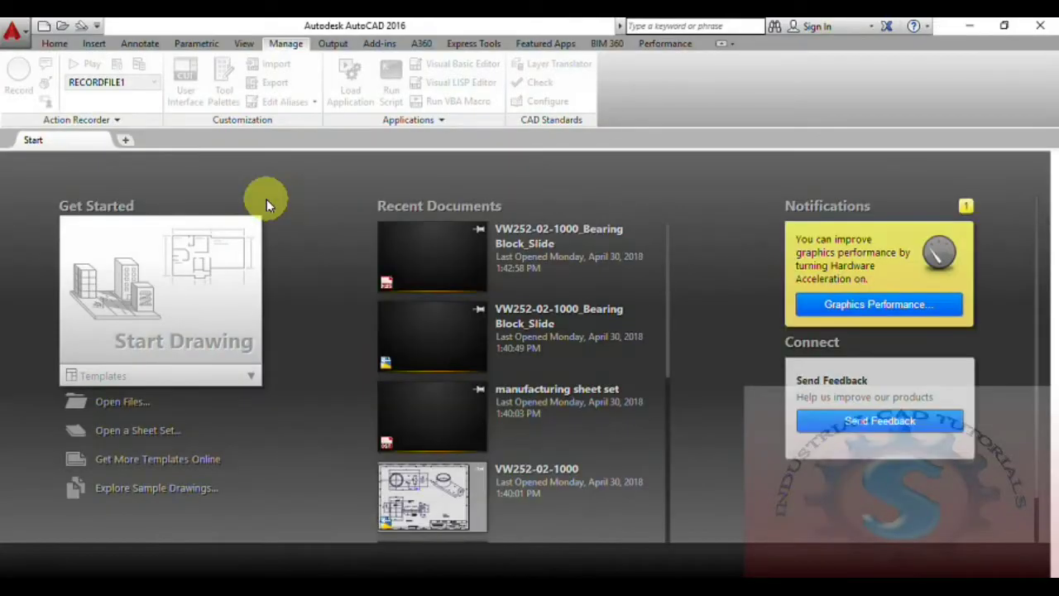
Create a new blank drawing, Drawing1, with Open with no Template - Metric.
click(14, 31)
click(66, 114)
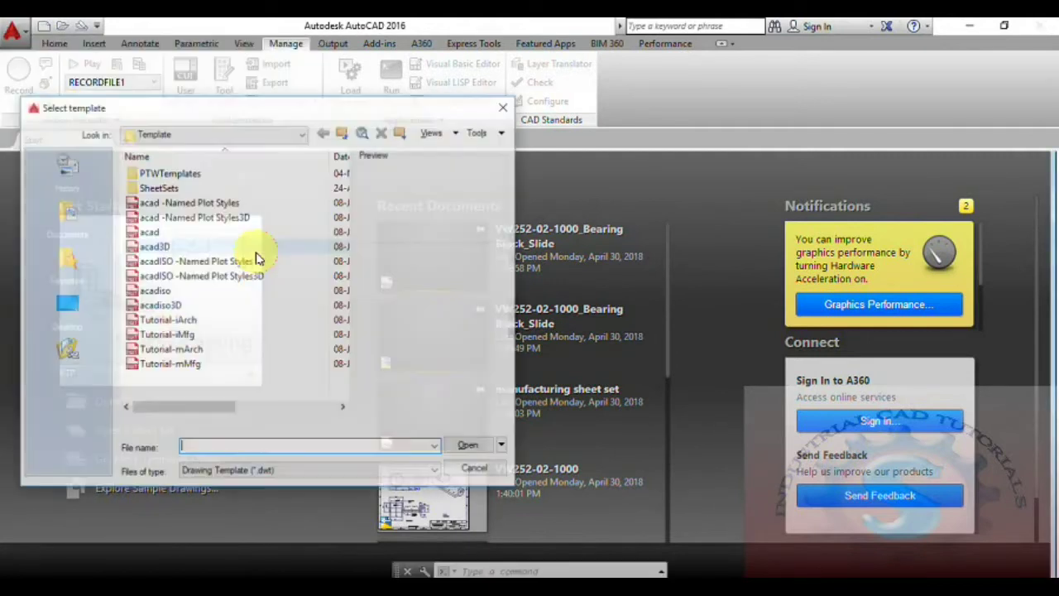
click(503, 446)
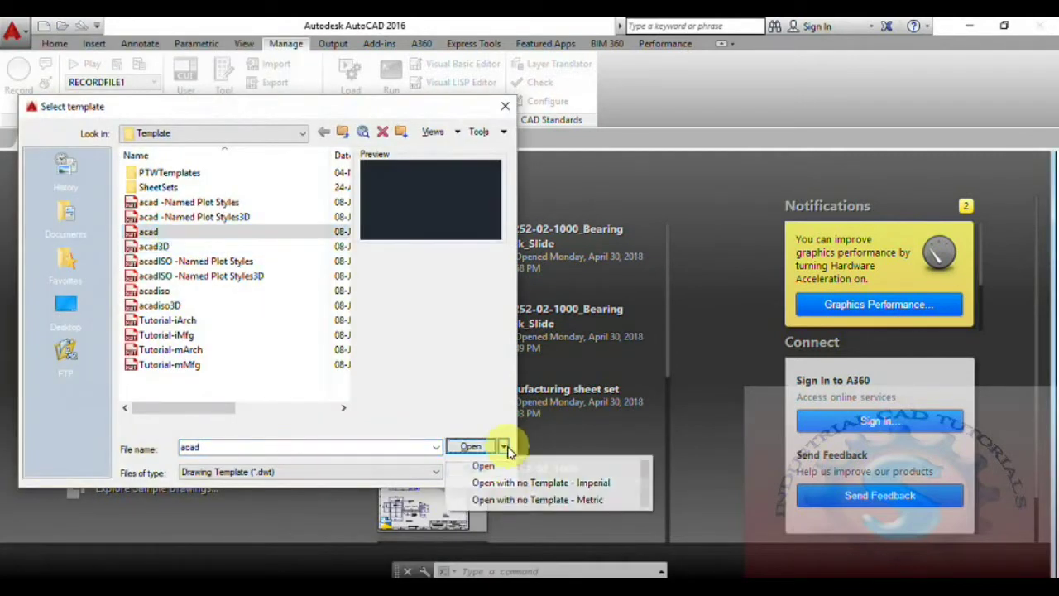
click(519, 501)
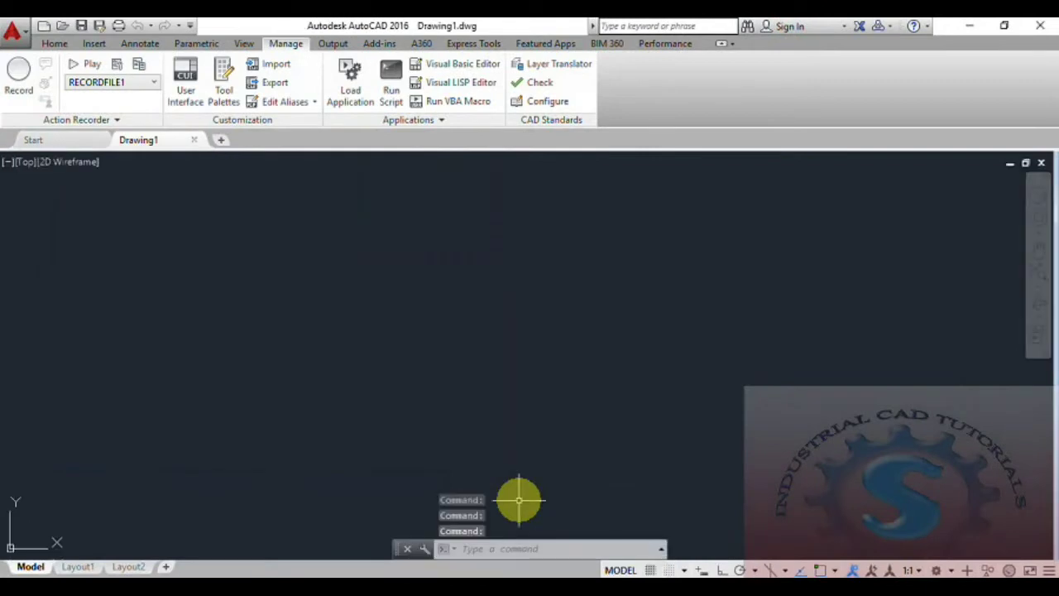
click(13, 31)
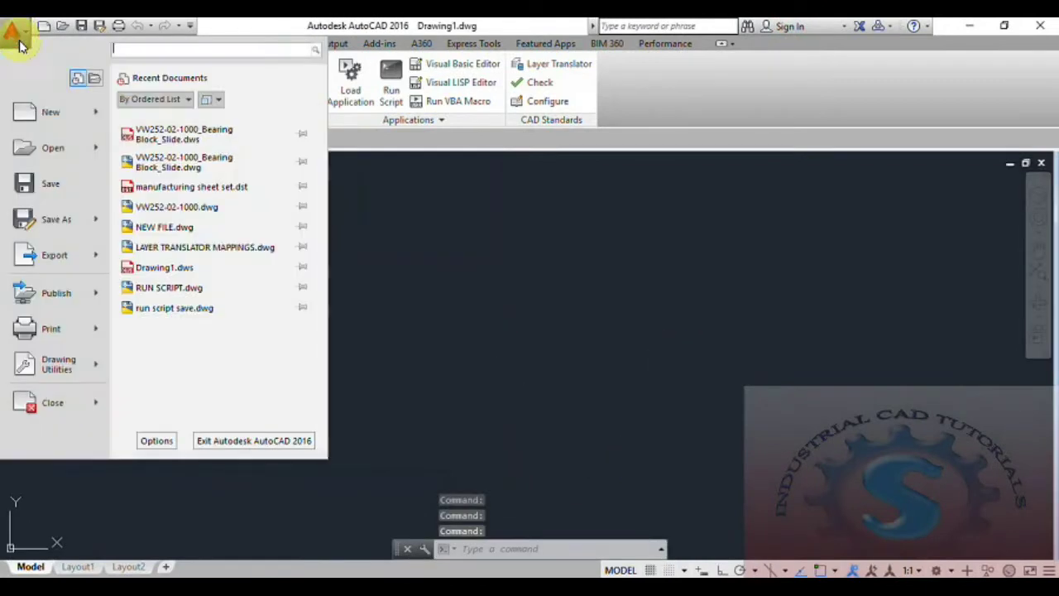
In Select File, browse This PC > Local Disk (C:) > Program Files > Autodesk > AutoCAD 2016.
click(49, 149)
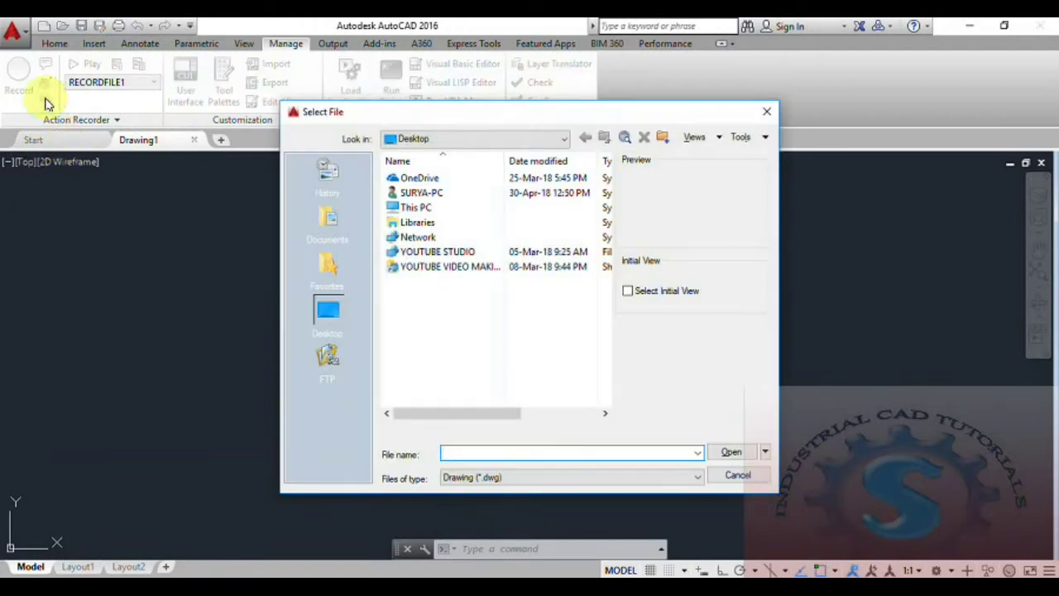
double_click(413, 207)
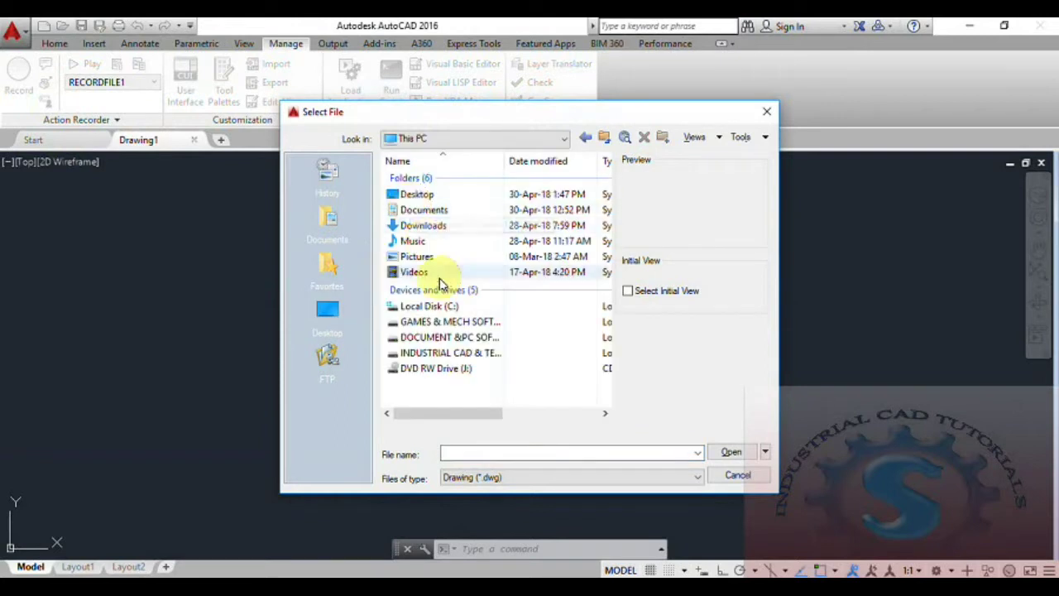
double_click(427, 305)
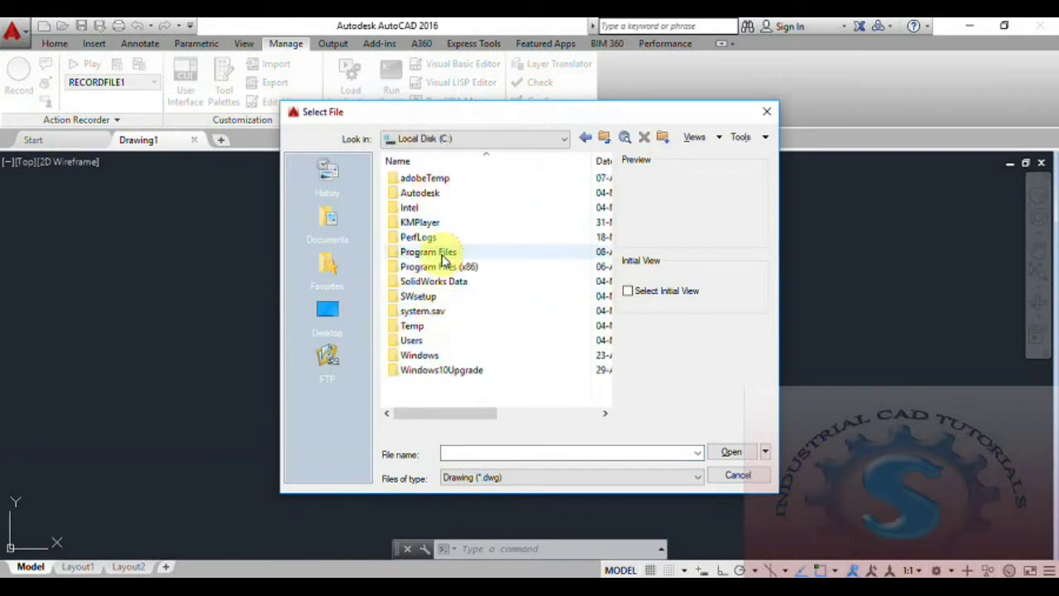
double_click(441, 251)
double_click(434, 179)
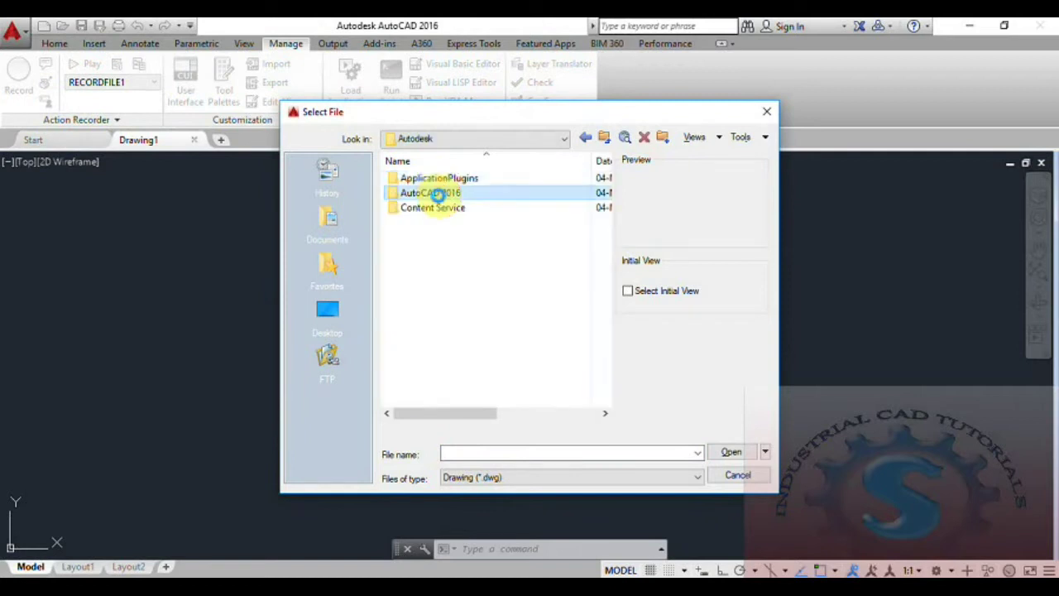
double_click(435, 193)
scroll(451, 265, down, 4)
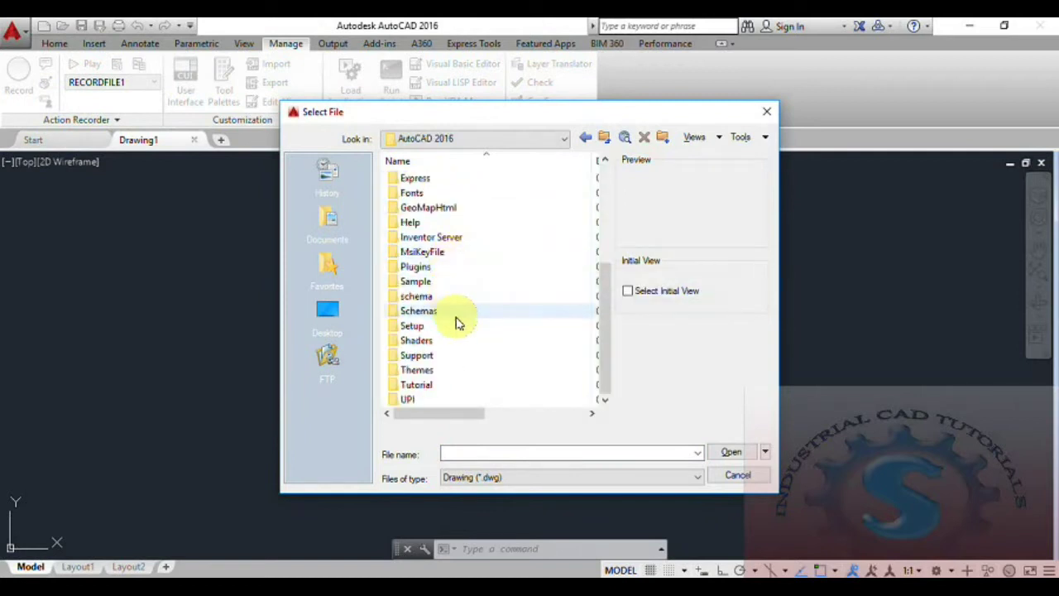
scroll(456, 331, up, 4)
Return to Local Disk (C:), re-enter Program Files\Autodesk\AutoCAD 2016, and select the Sample folder.
click(467, 138)
click(470, 139)
scroll(461, 354, down, 4)
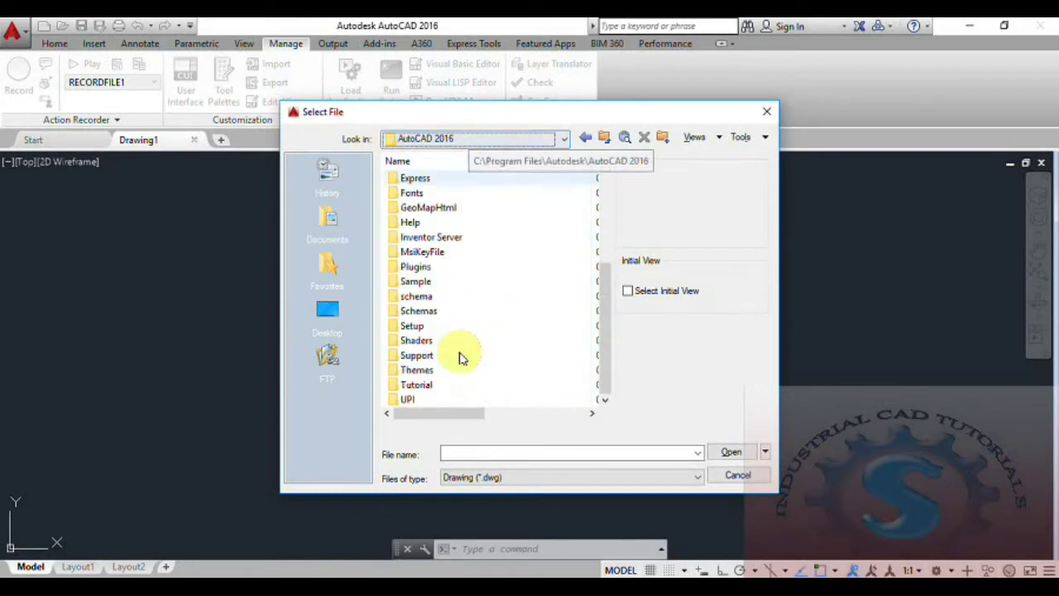
key(Up)
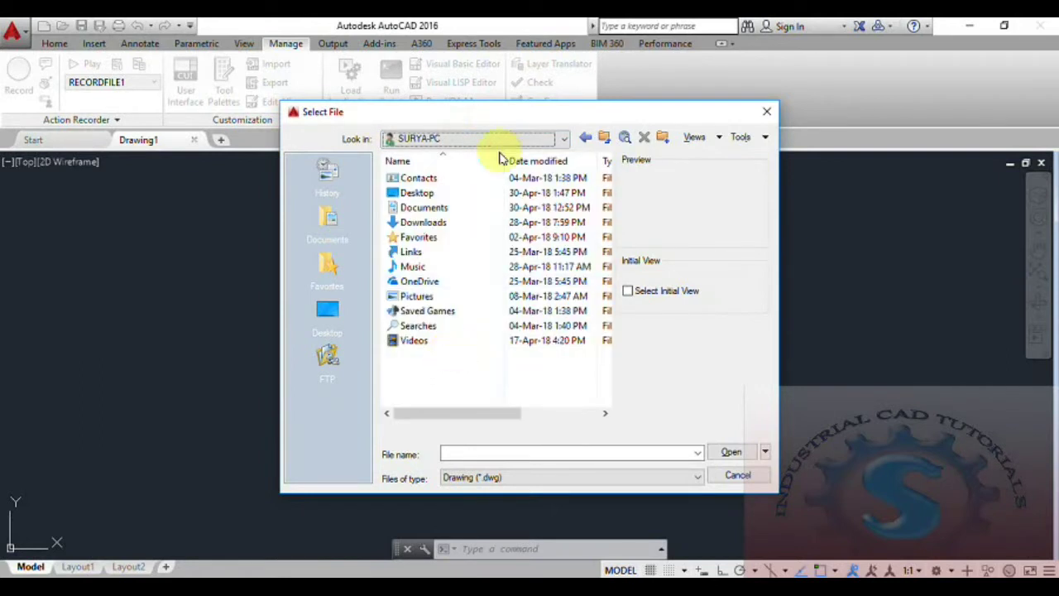
click(550, 143)
click(473, 180)
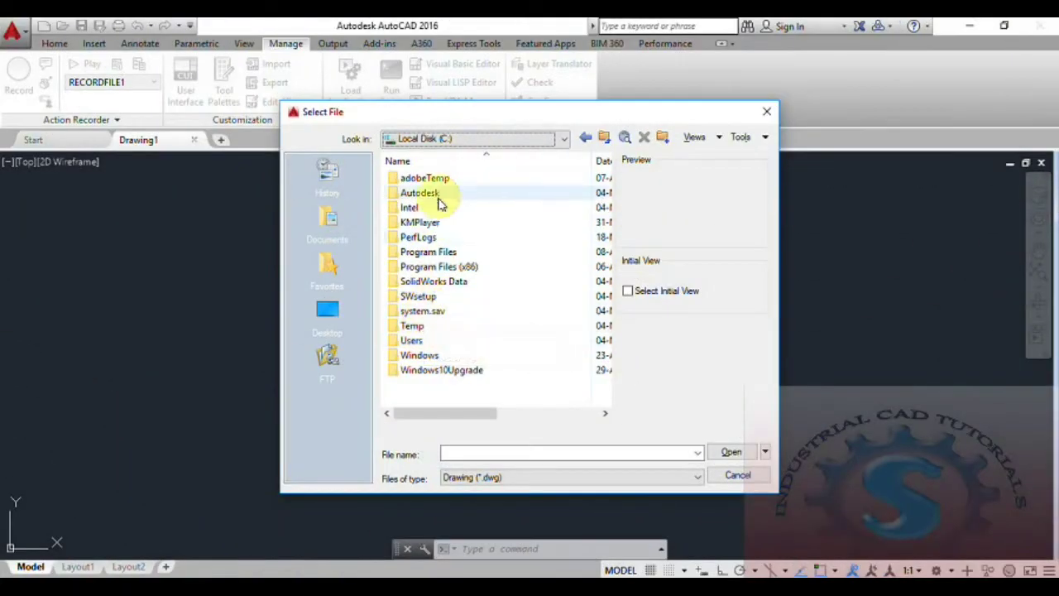
double_click(427, 252)
scroll(422, 348, down, 5)
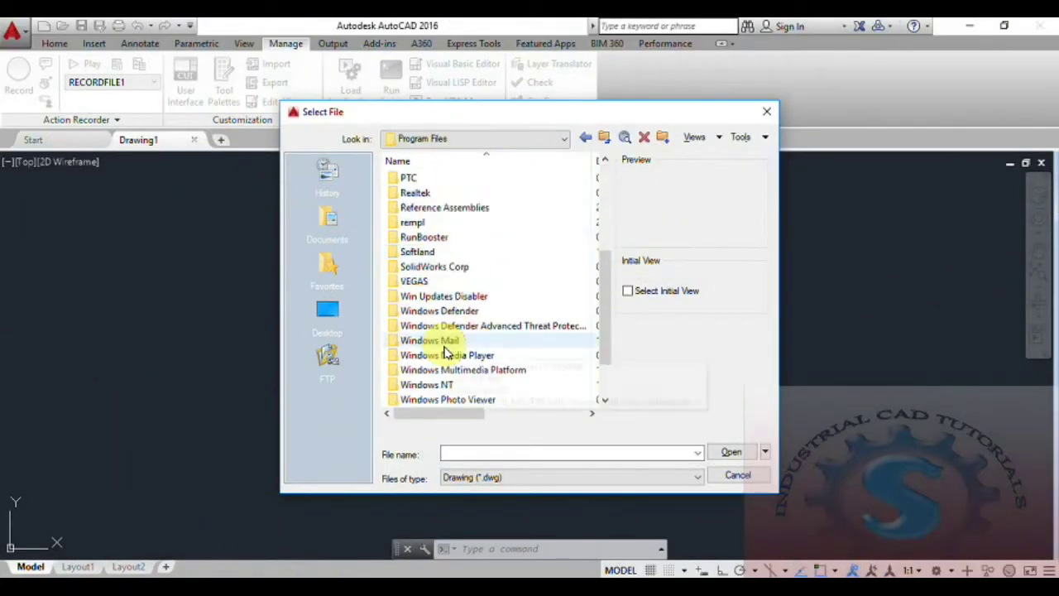
scroll(445, 351, up, 5)
double_click(444, 182)
double_click(422, 193)
scroll(501, 356, down, 4)
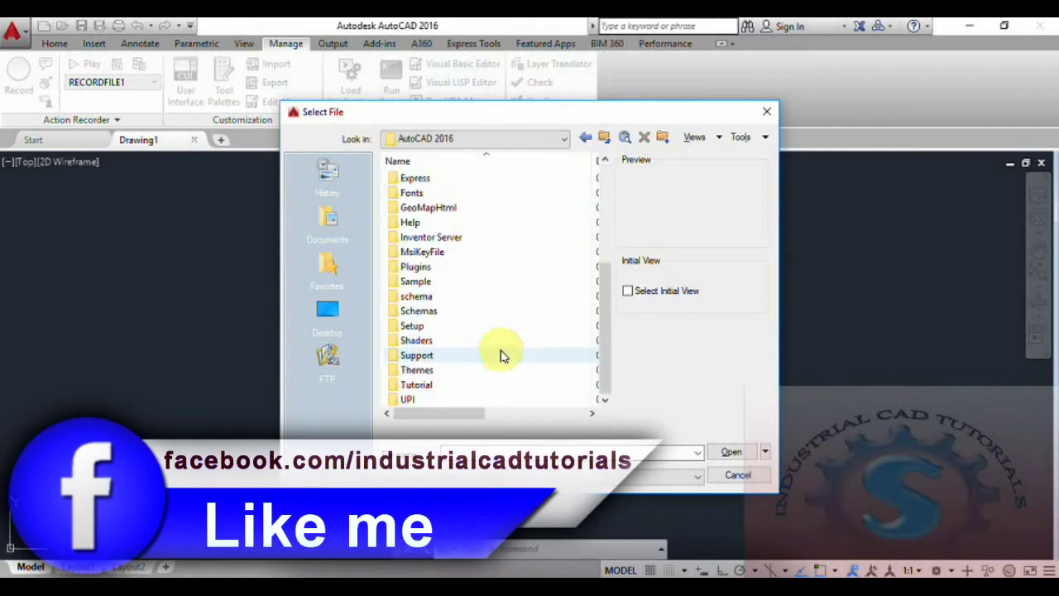
click(422, 282)
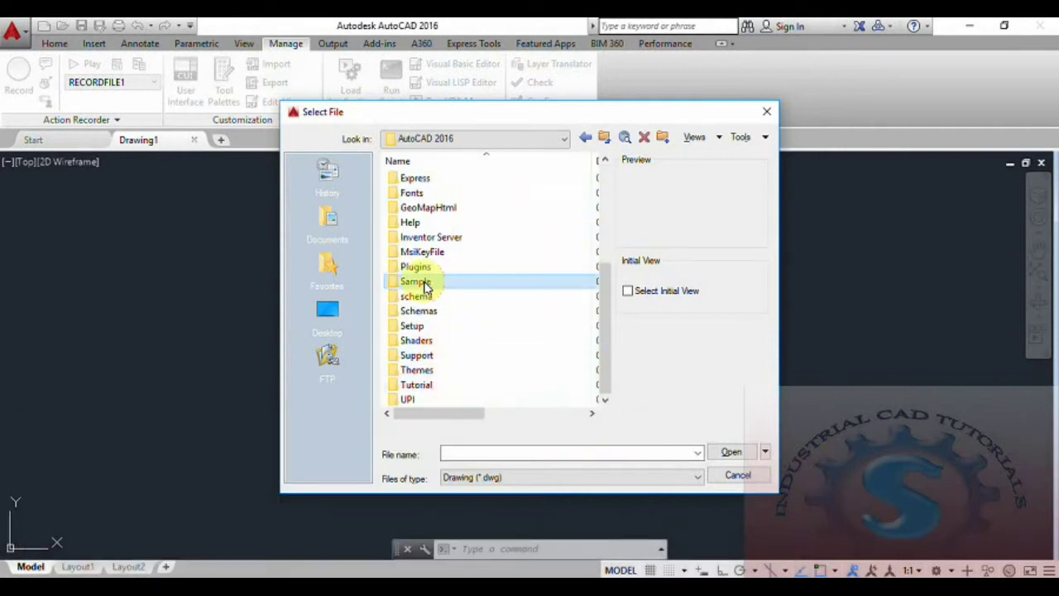
Preview the Mechanical Sample drawings (Xref, Multileaders, Data Links, Text and Tables), then go back.
double_click(426, 285)
double_click(440, 223)
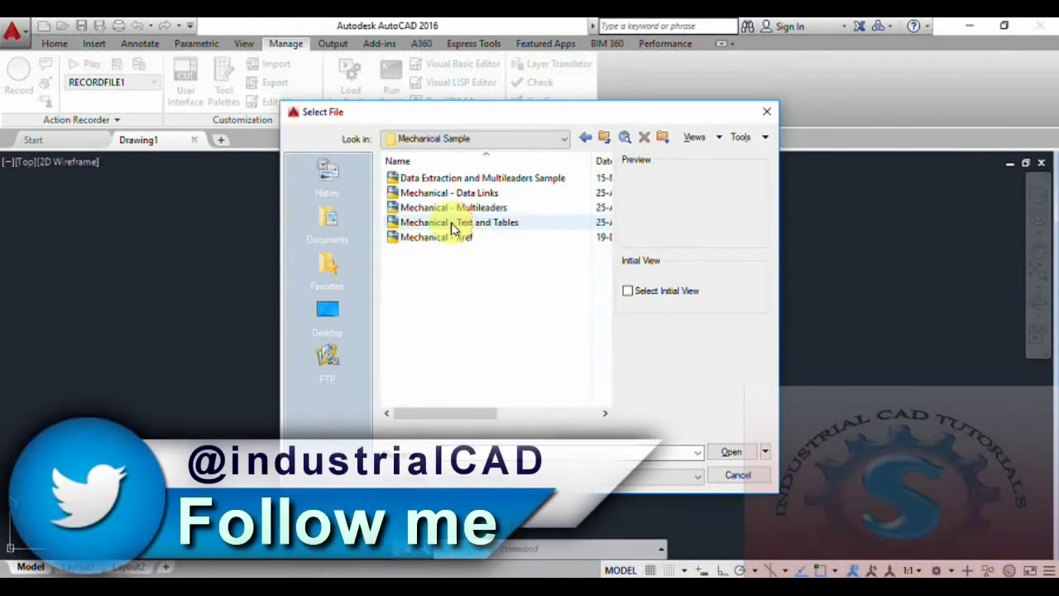
click(451, 238)
click(451, 207)
click(452, 193)
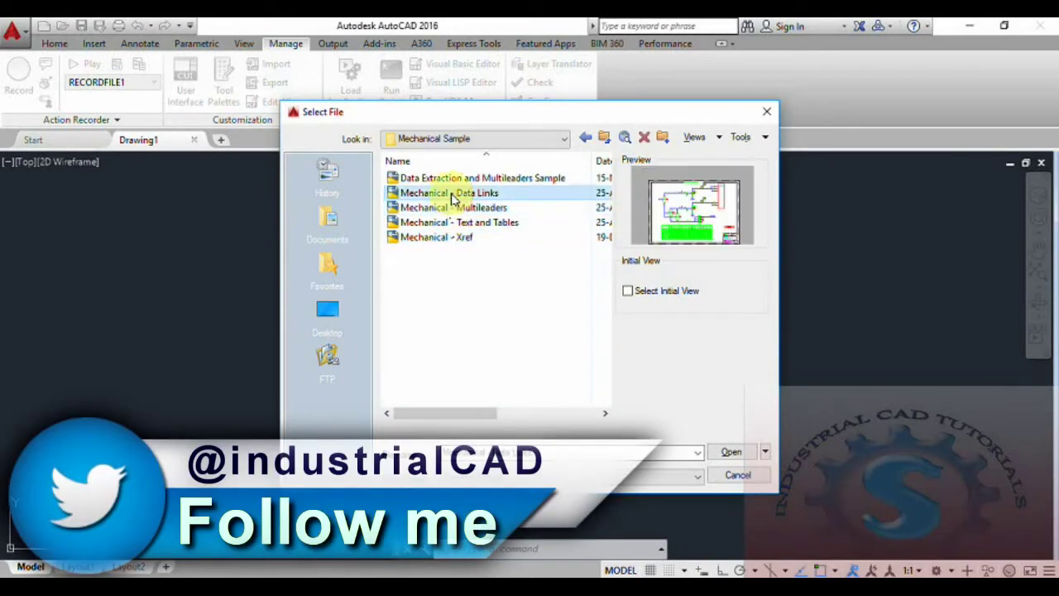
click(453, 223)
click(457, 208)
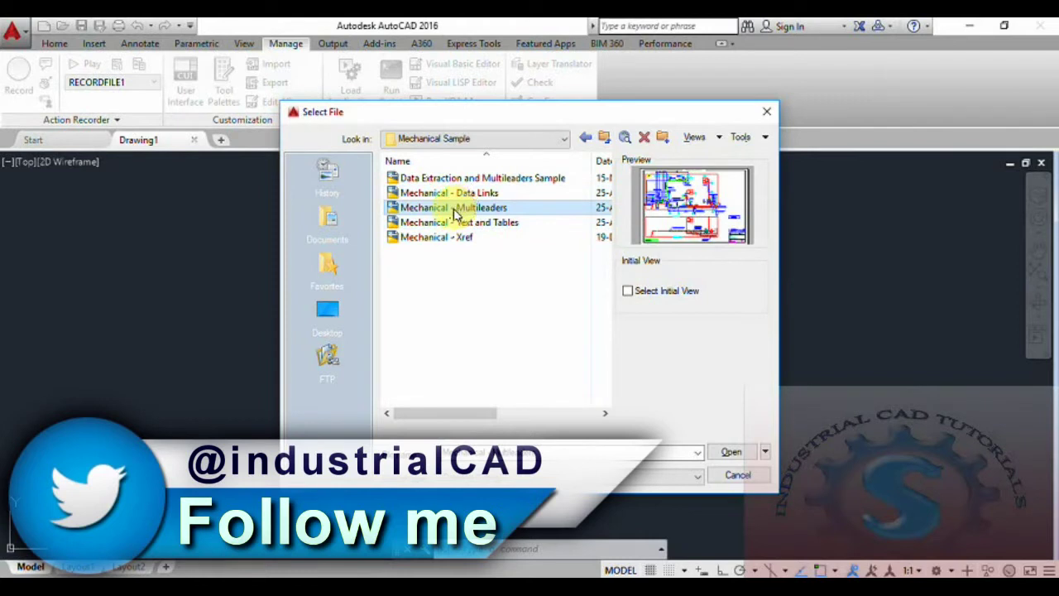
click(451, 194)
click(451, 178)
click(585, 138)
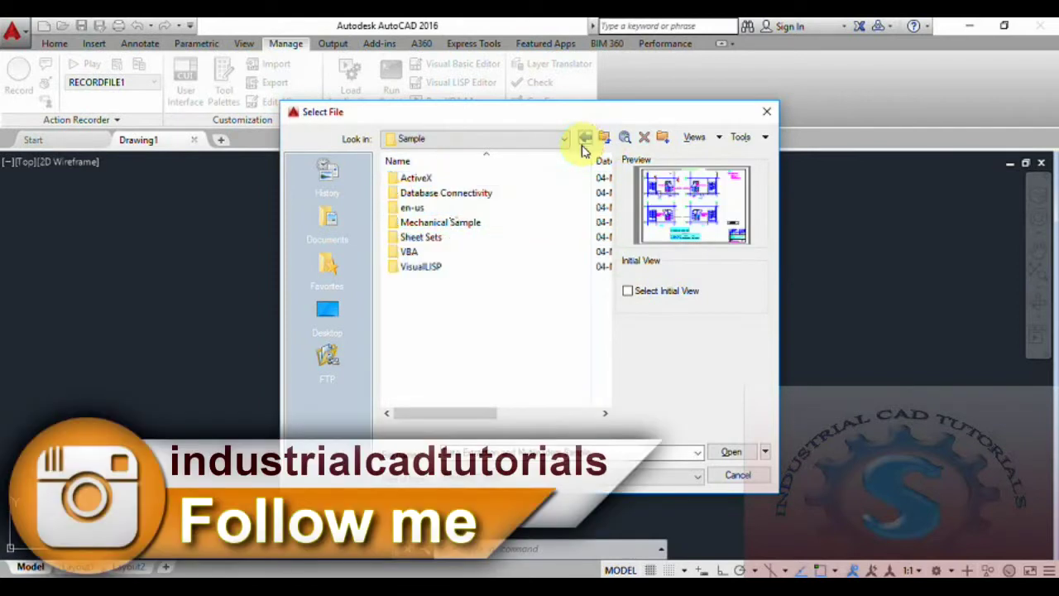
Explore the VBA, Mechanical Sample, Database Connectivity and ActiveX folders, returning to Sample.
double_click(429, 252)
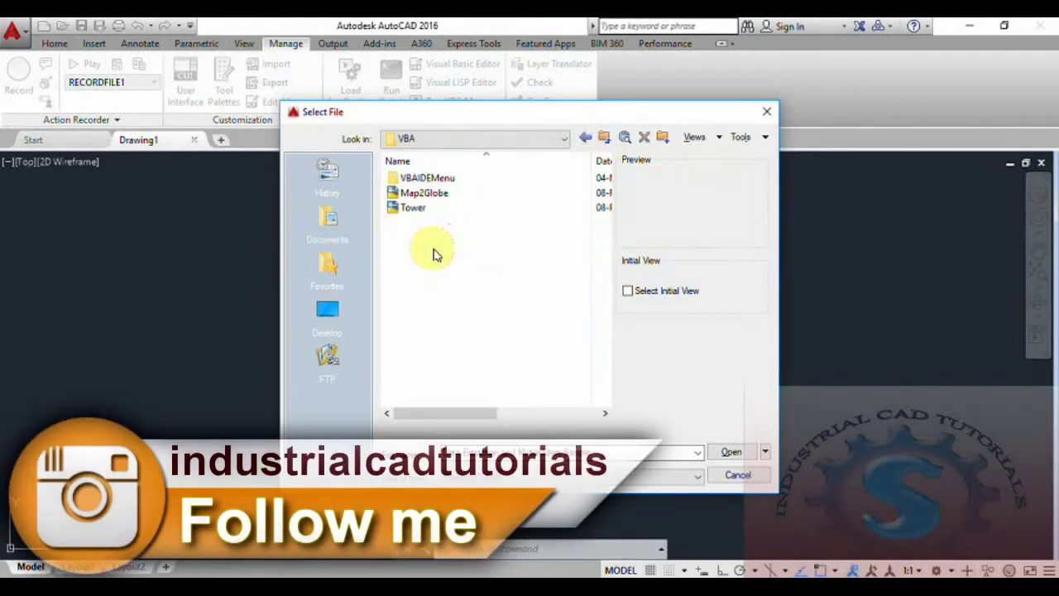
click(587, 139)
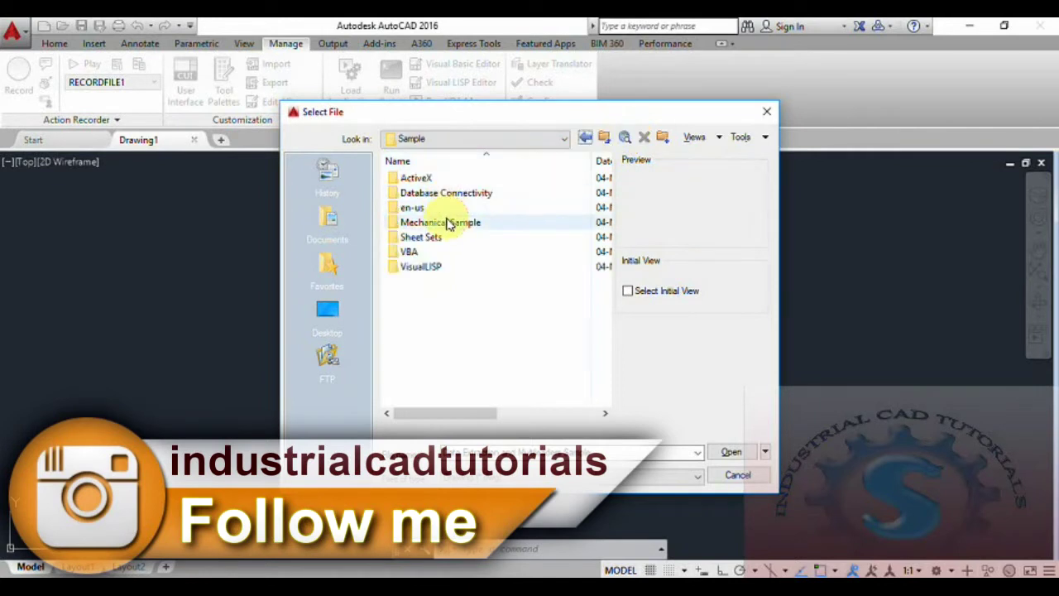
double_click(449, 220)
click(586, 139)
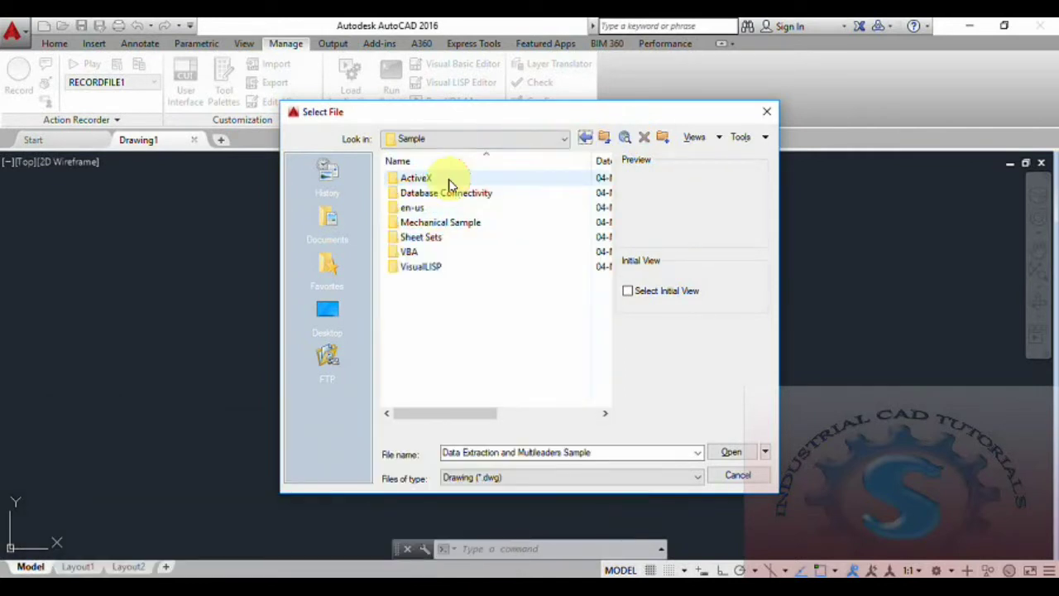
double_click(446, 194)
click(577, 139)
double_click(447, 178)
double_click(442, 207)
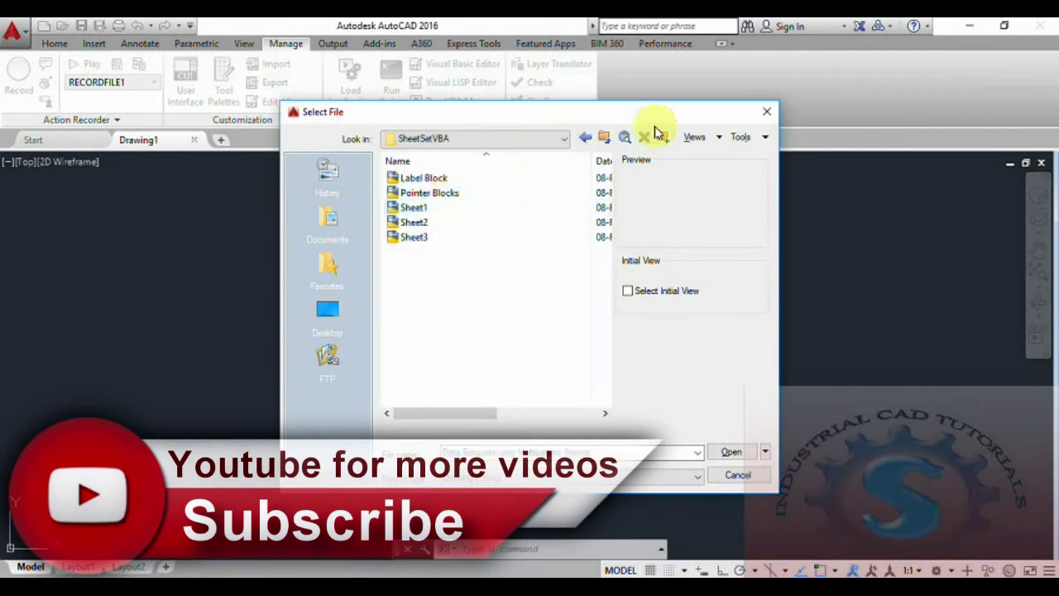
click(586, 139)
double_click(438, 194)
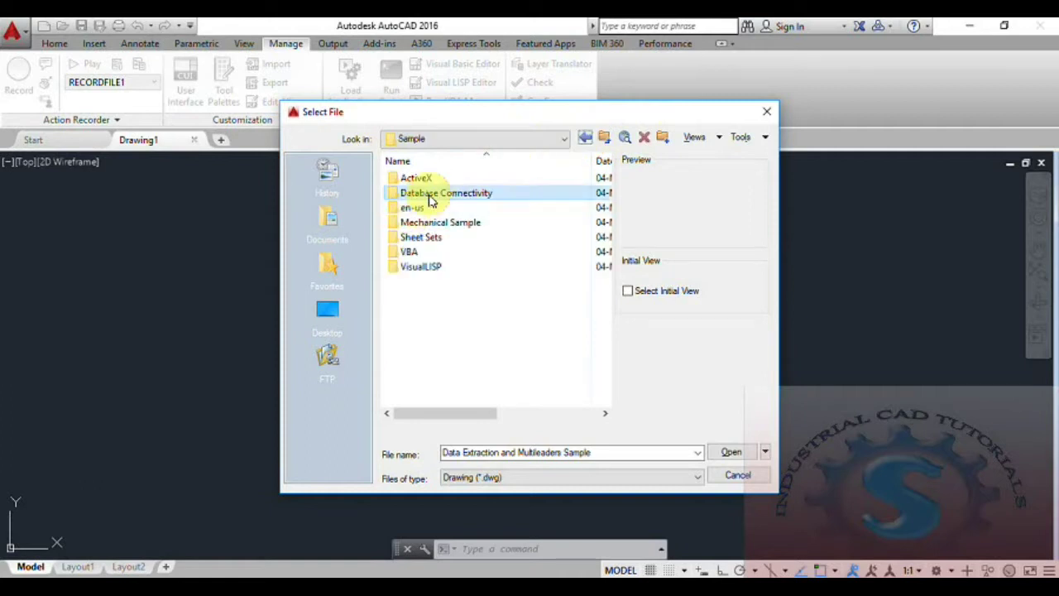
click(585, 139)
Browse the en-us DesignCenter and Dynamic Blocks folders, then open the Sheet Sets folder.
double_click(436, 209)
double_click(451, 179)
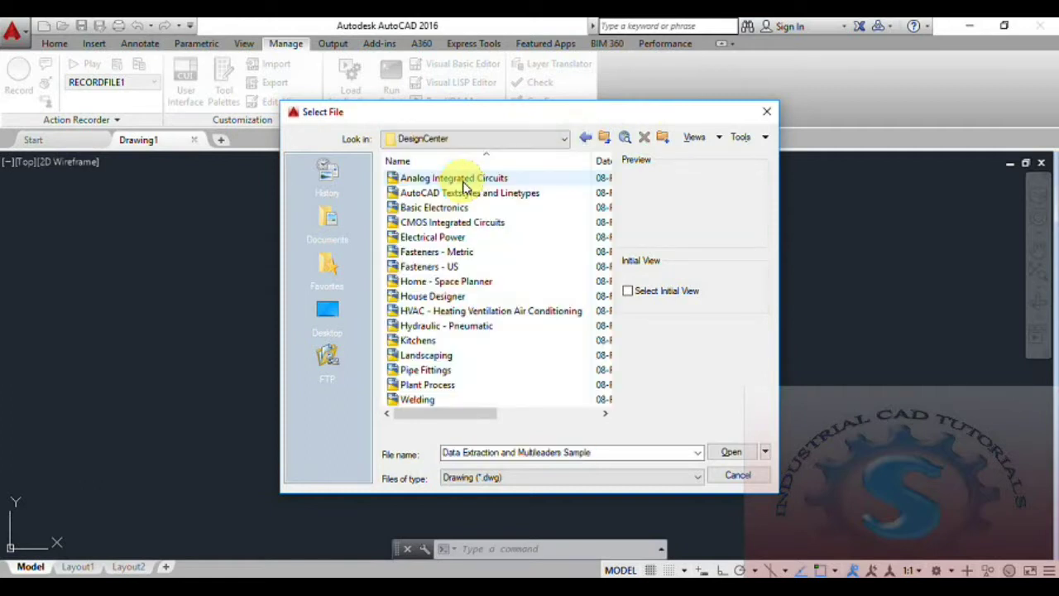
click(453, 193)
click(447, 223)
click(439, 251)
click(434, 297)
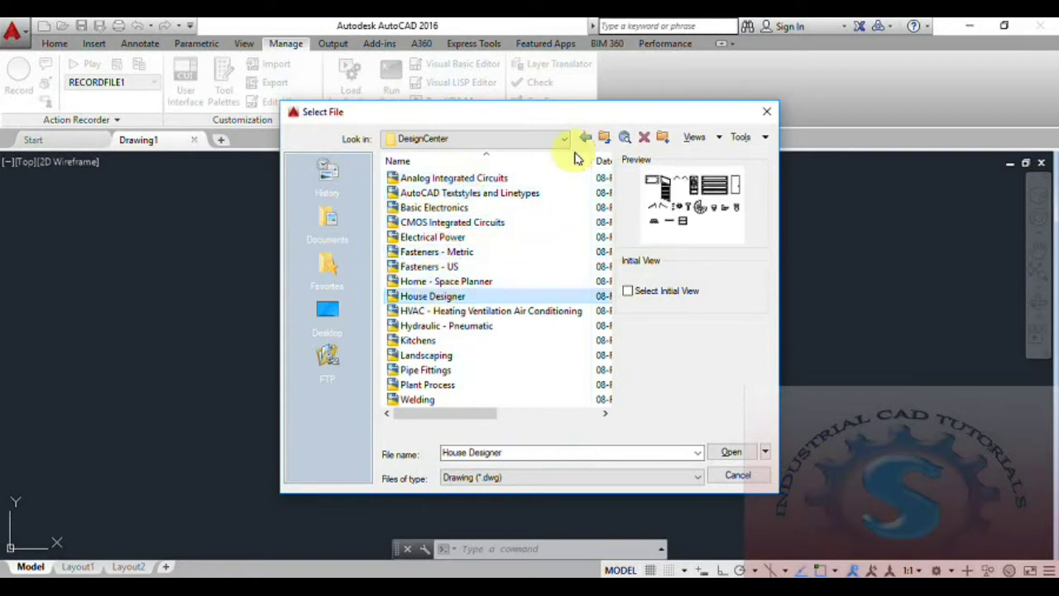
click(585, 139)
click(585, 139)
double_click(422, 207)
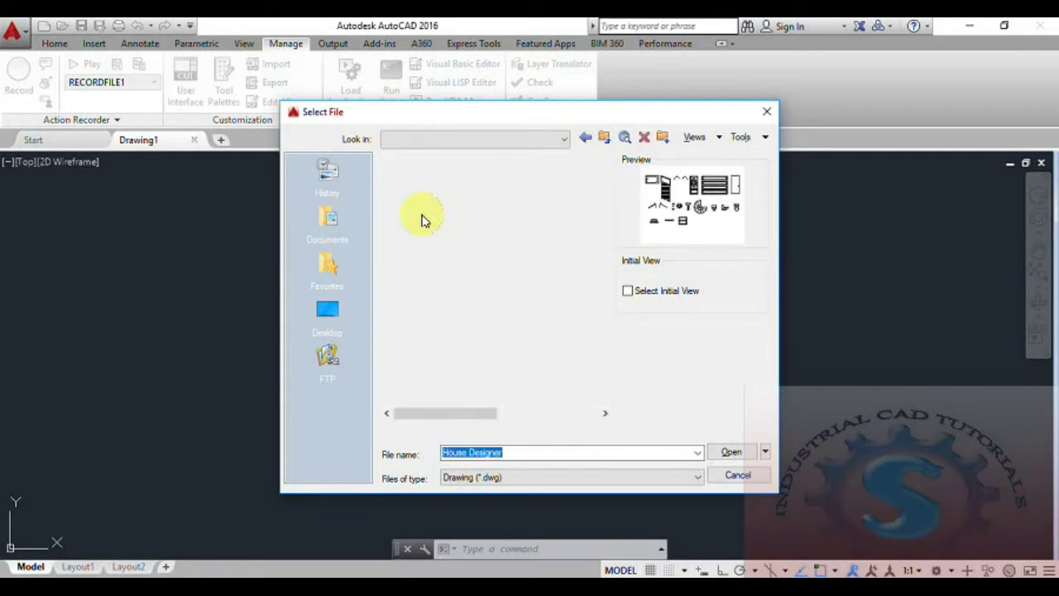
click(422, 199)
double_click(423, 202)
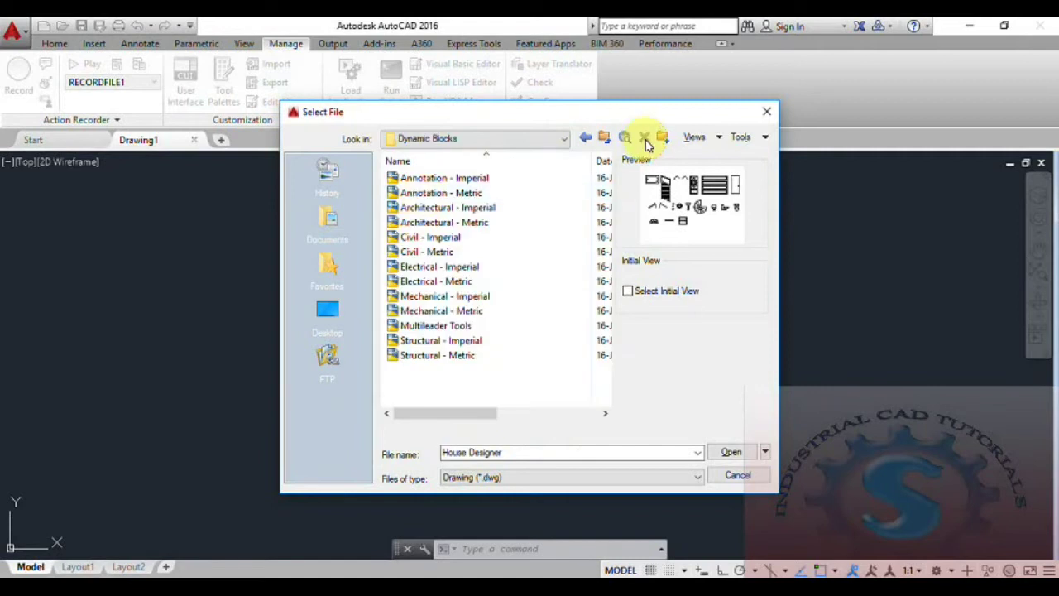
click(585, 138)
click(588, 141)
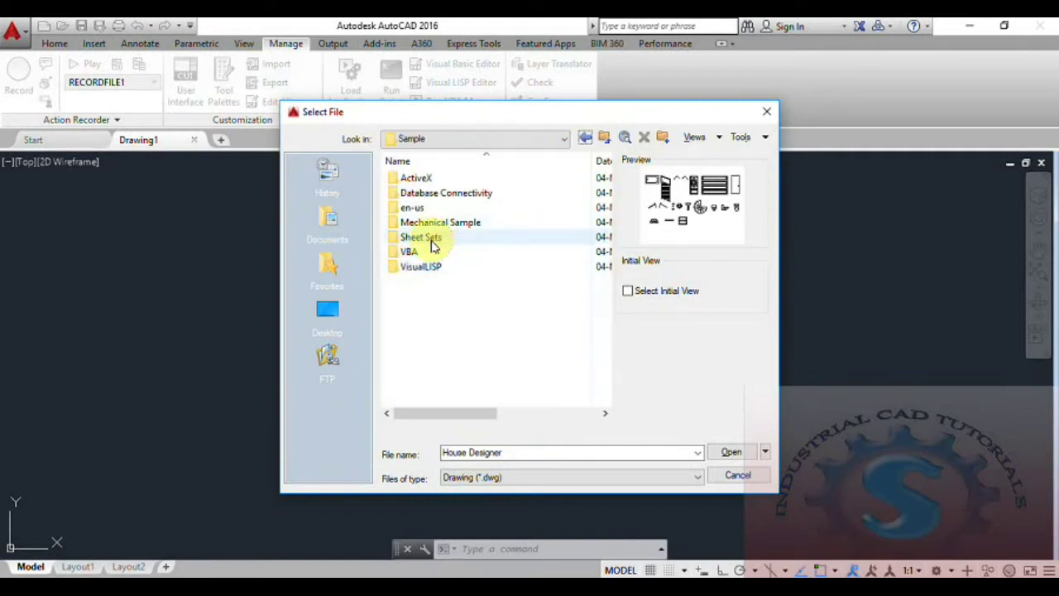
double_click(433, 240)
Enter the Manufacturing folder and preview drawings VW252-02-0200 through VW252-03-1300.
double_click(432, 209)
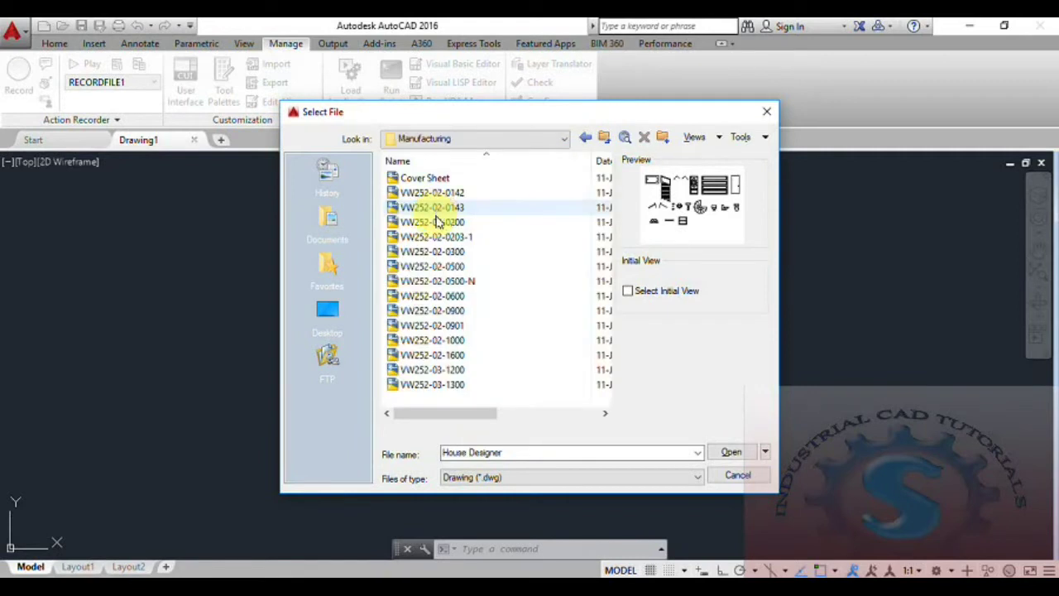
click(436, 222)
click(434, 266)
click(435, 325)
click(435, 355)
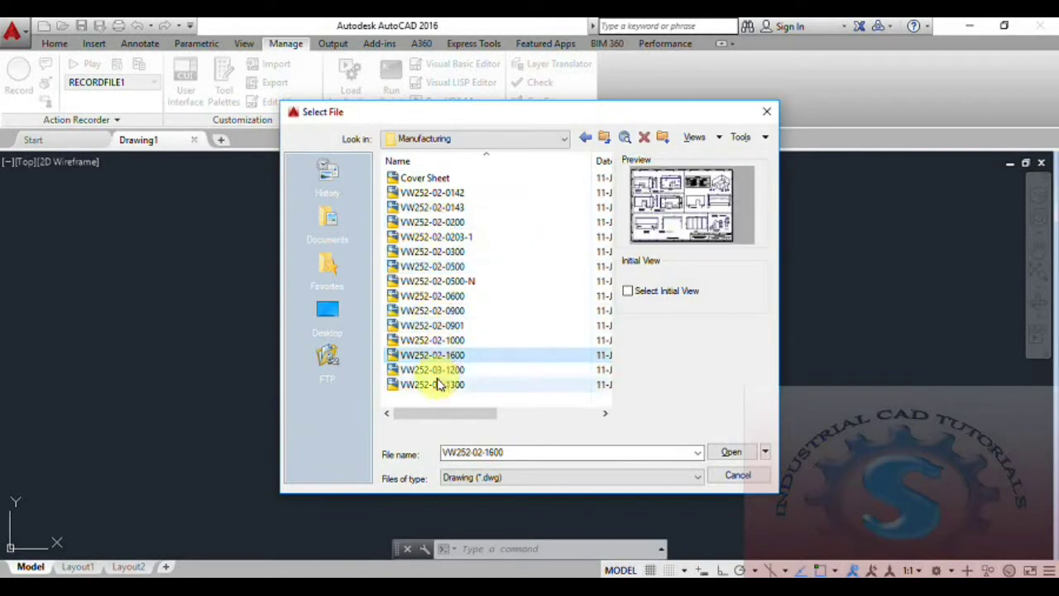
click(433, 386)
drag(433, 412, 406, 399)
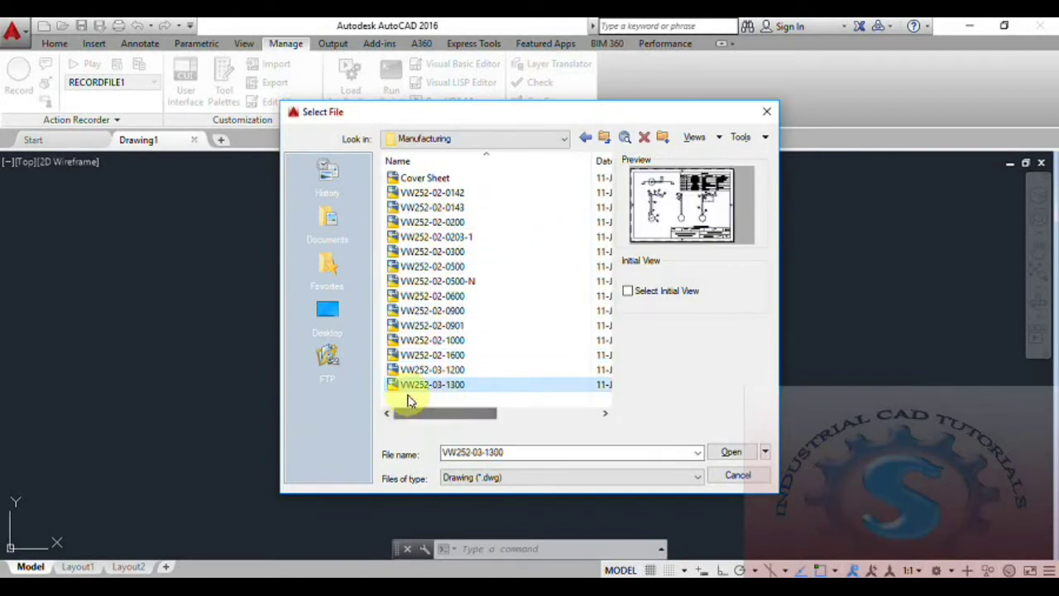
click(419, 370)
click(424, 355)
Select drawing VW252-02-1000 and open it read-only.
click(426, 340)
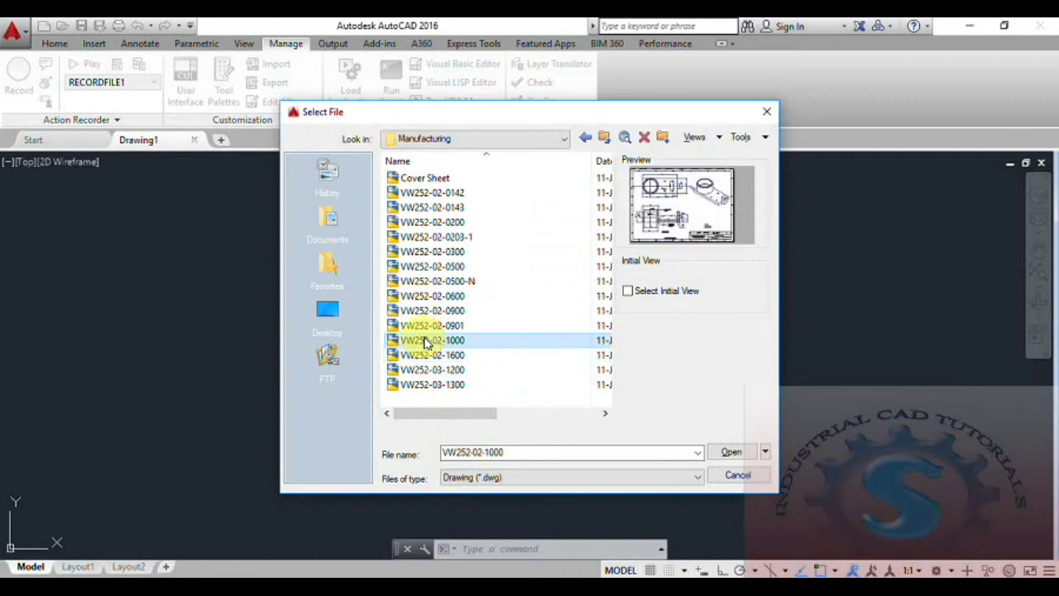
click(431, 326)
click(432, 297)
click(430, 310)
click(428, 326)
click(429, 340)
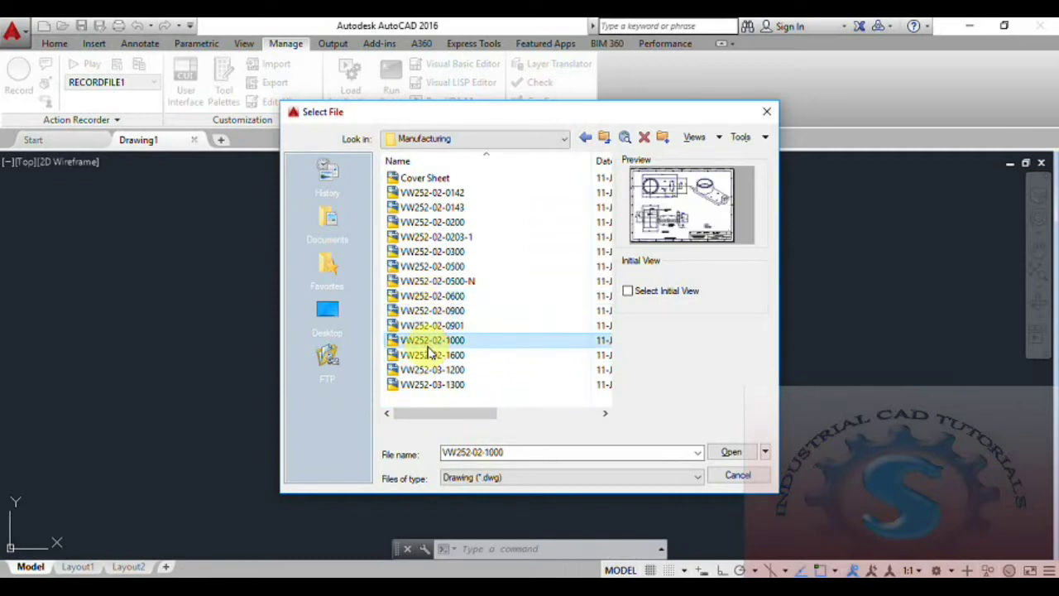
click(733, 453)
click(577, 352)
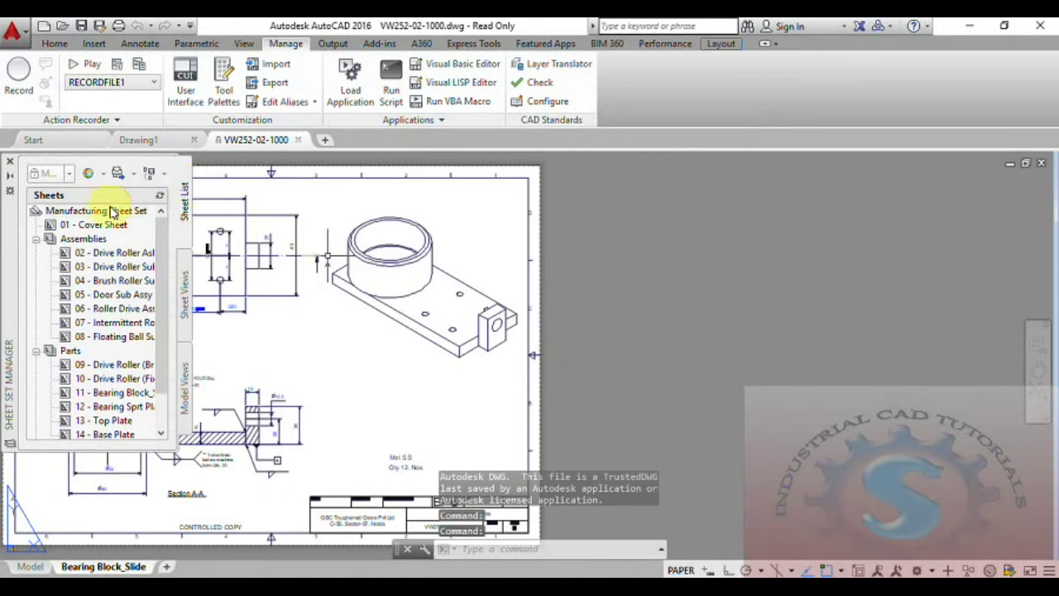
Close the Sheet Set Manager and fit the whole layout sheet in view.
click(11, 164)
scroll(354, 350, down, 6)
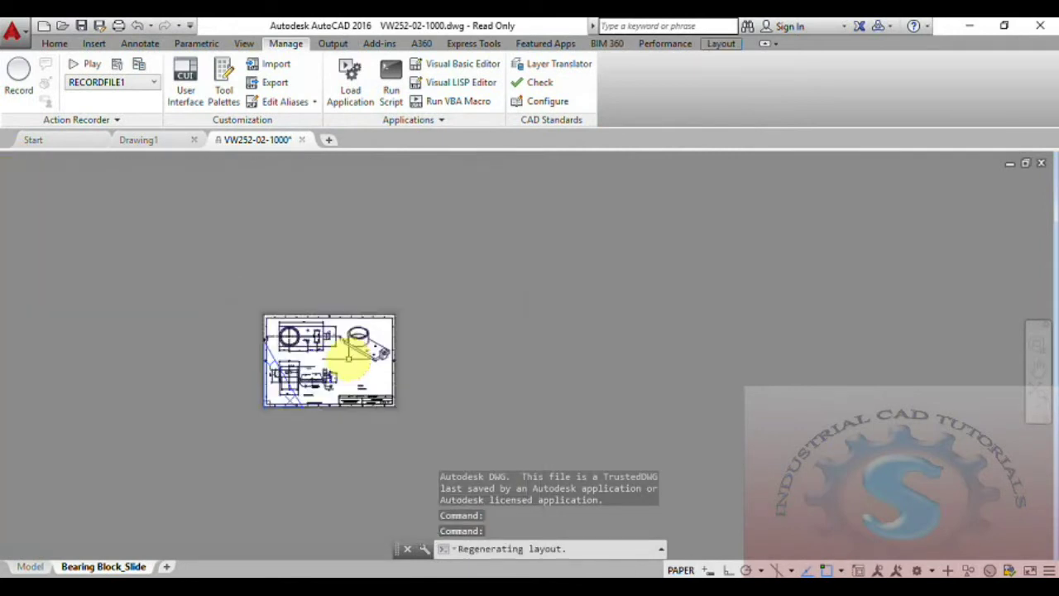
middle_drag(354, 350, 548, 350)
scroll(439, 406, up, 4)
middle_click(439, 406)
middle_click(439, 406)
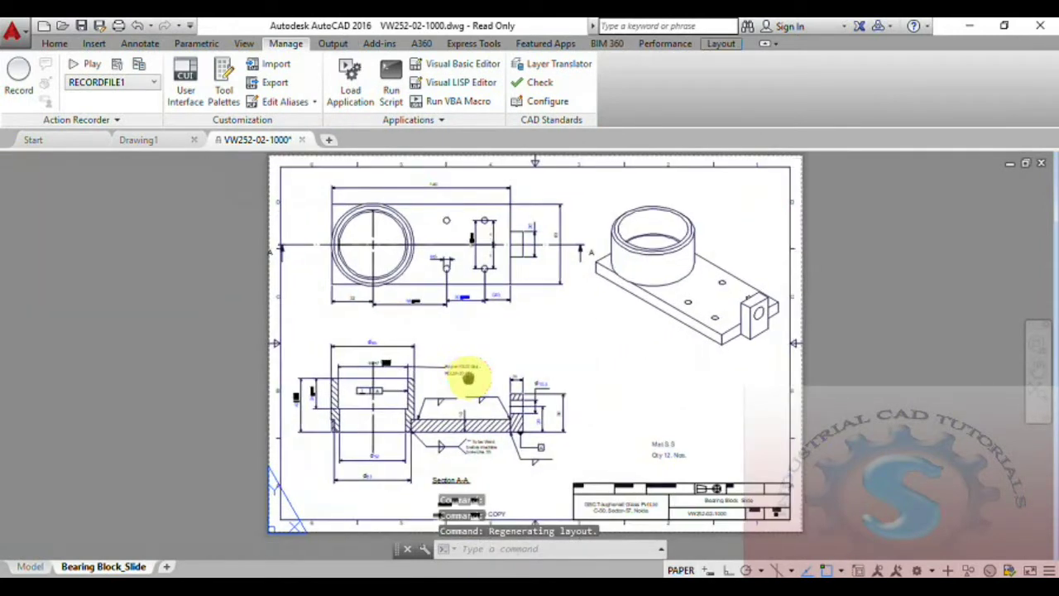
Export the Bearing Block_Slide layout to model space on the Desktop and open the new file.
right_click(118, 567)
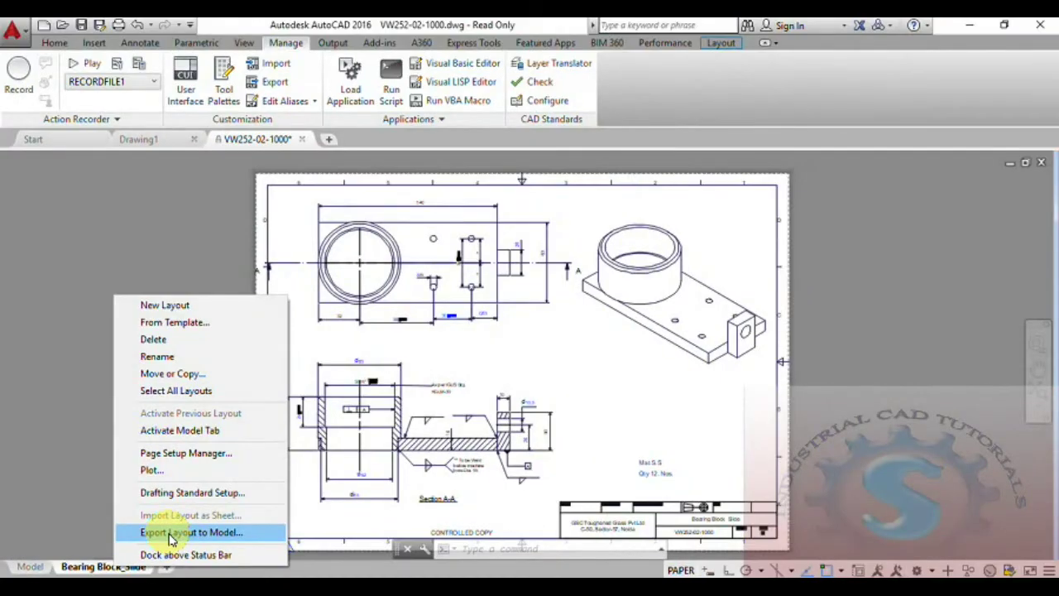
click(170, 534)
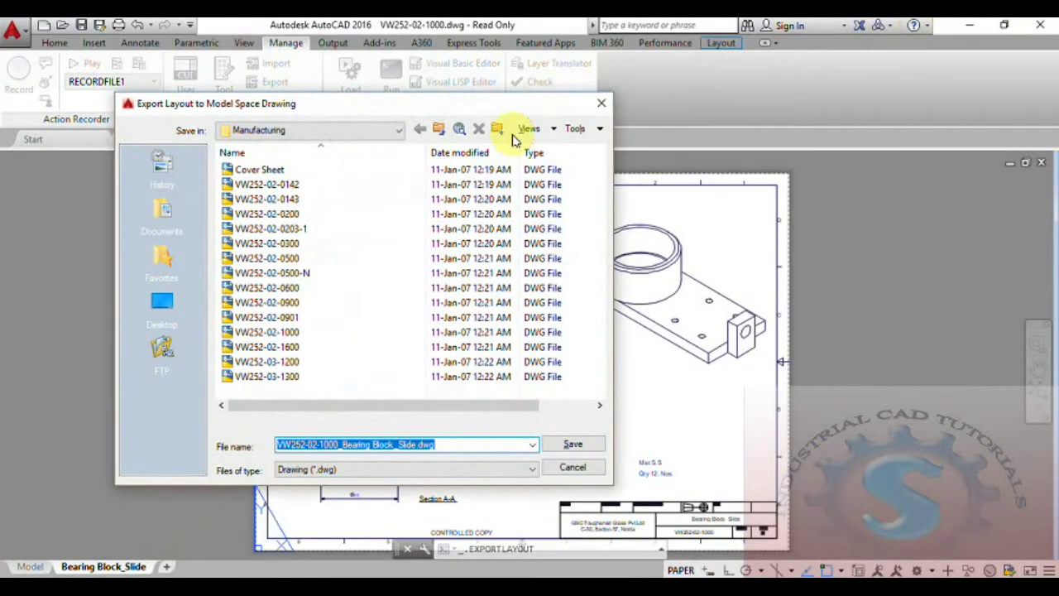
click(164, 301)
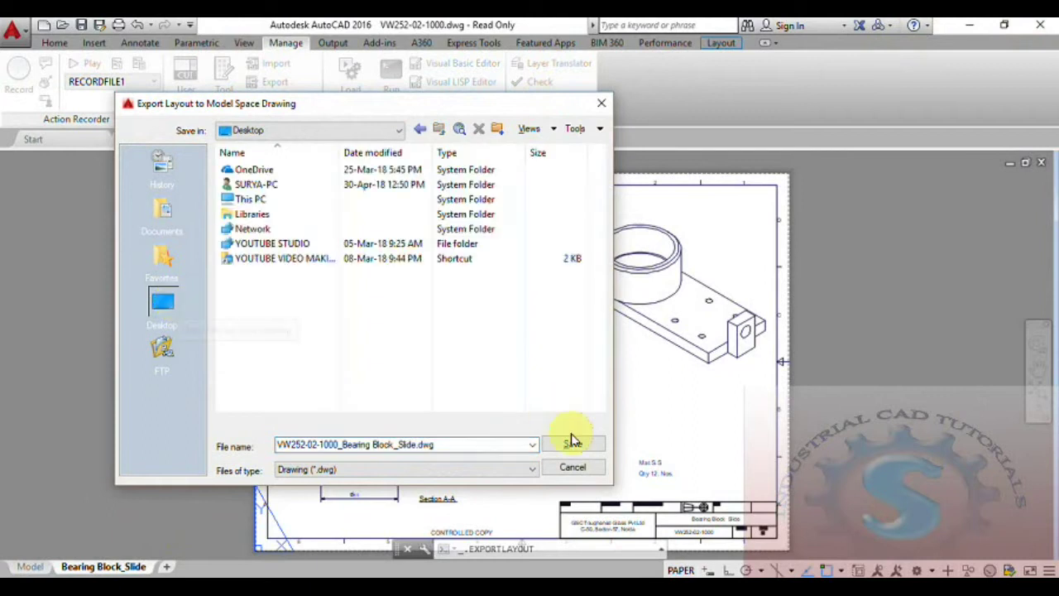
click(573, 444)
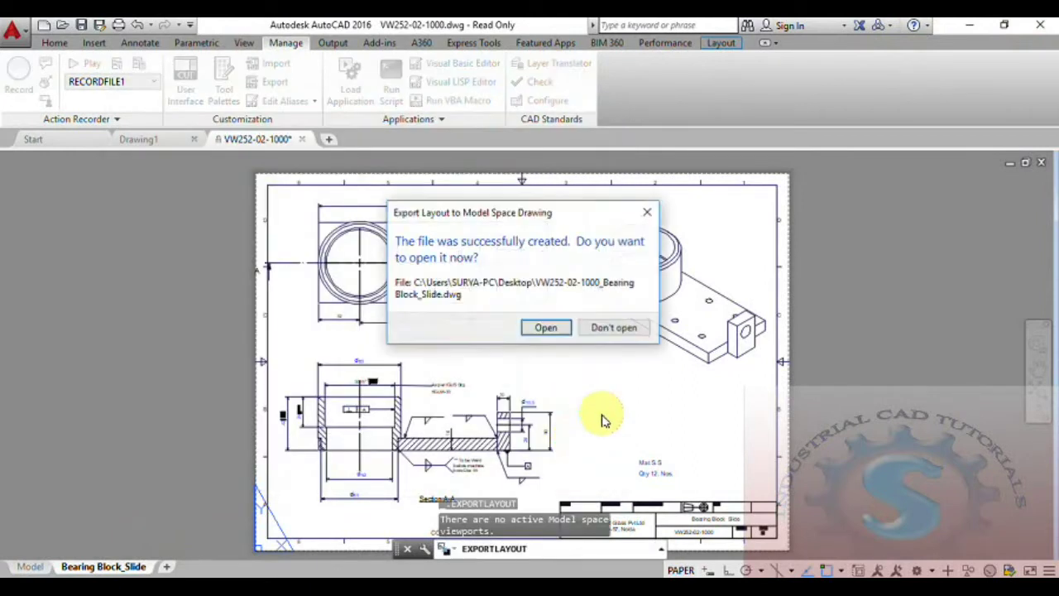
click(547, 328)
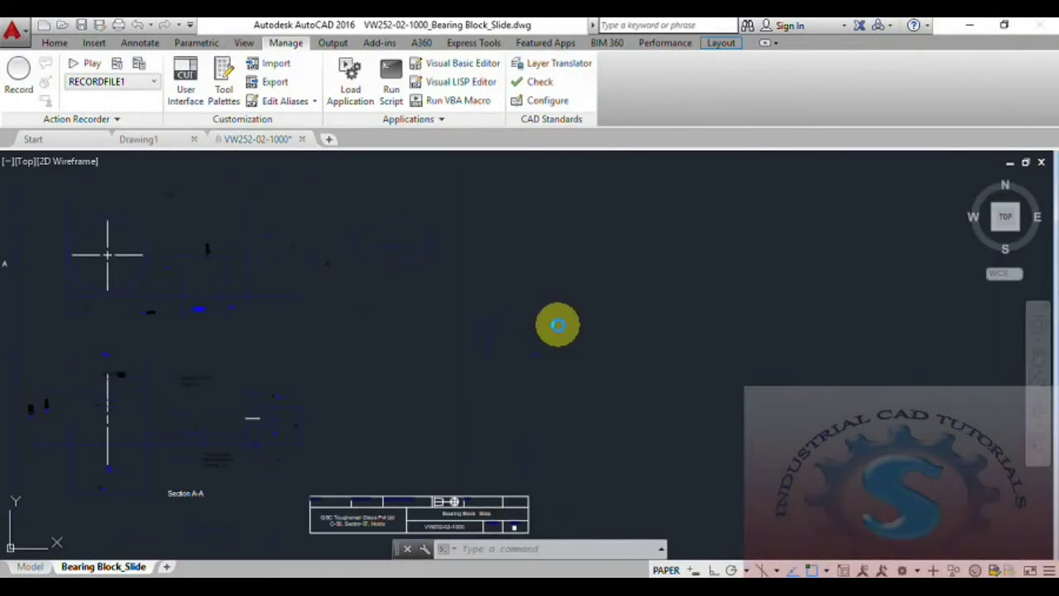
Close VW252-02-1000 without saving, then close the empty Drawing1.
scroll(476, 346, down, 3)
mouse_move(503, 362)
middle_down()
mouse_move(602, 359)
mouse_move(596, 379)
mouse_move(514, 339)
middle_up()
click(273, 139)
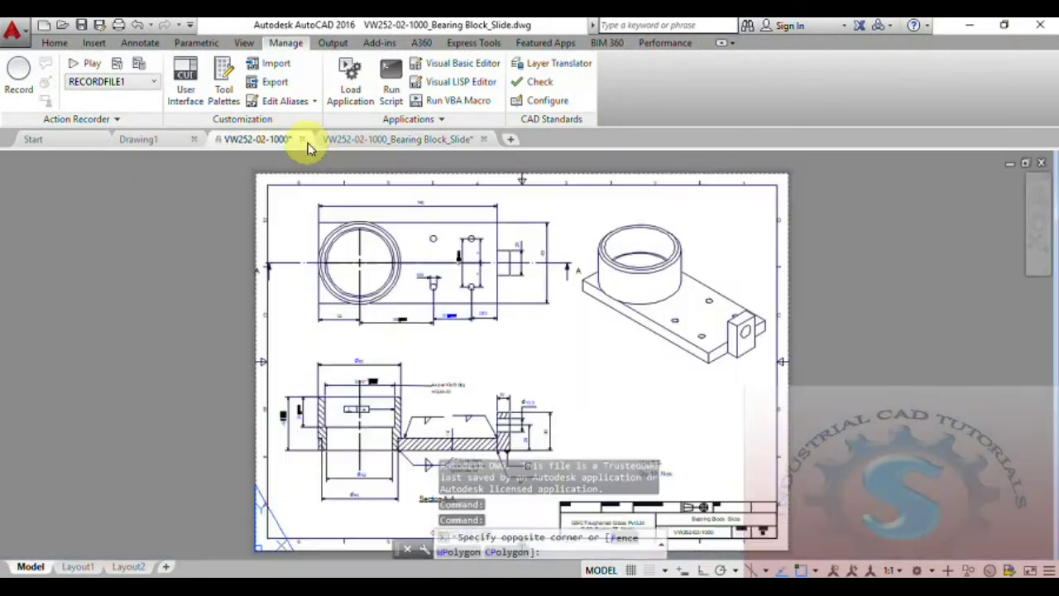
click(302, 139)
click(571, 341)
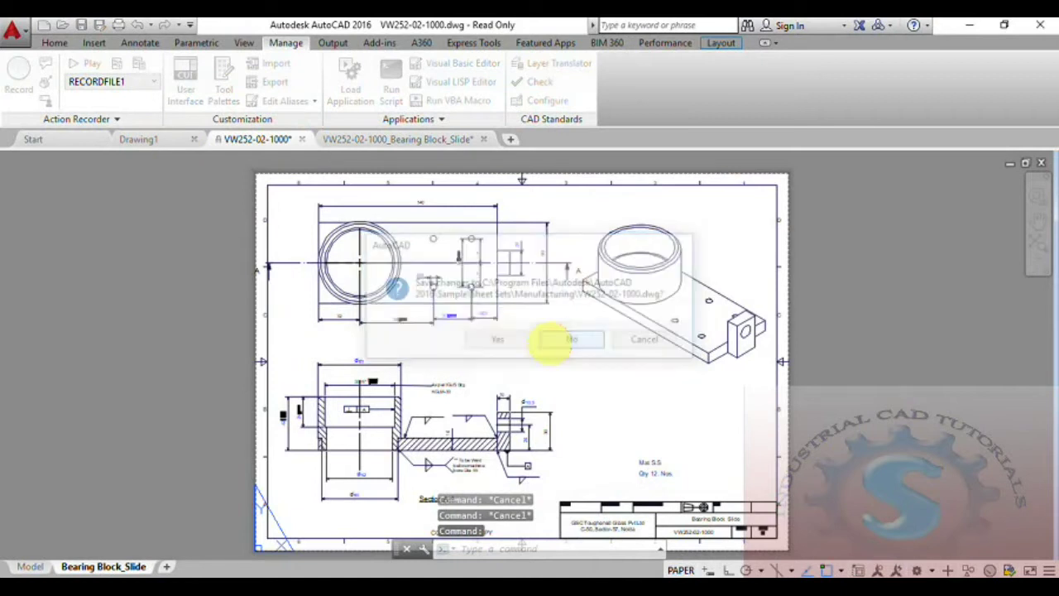
click(192, 139)
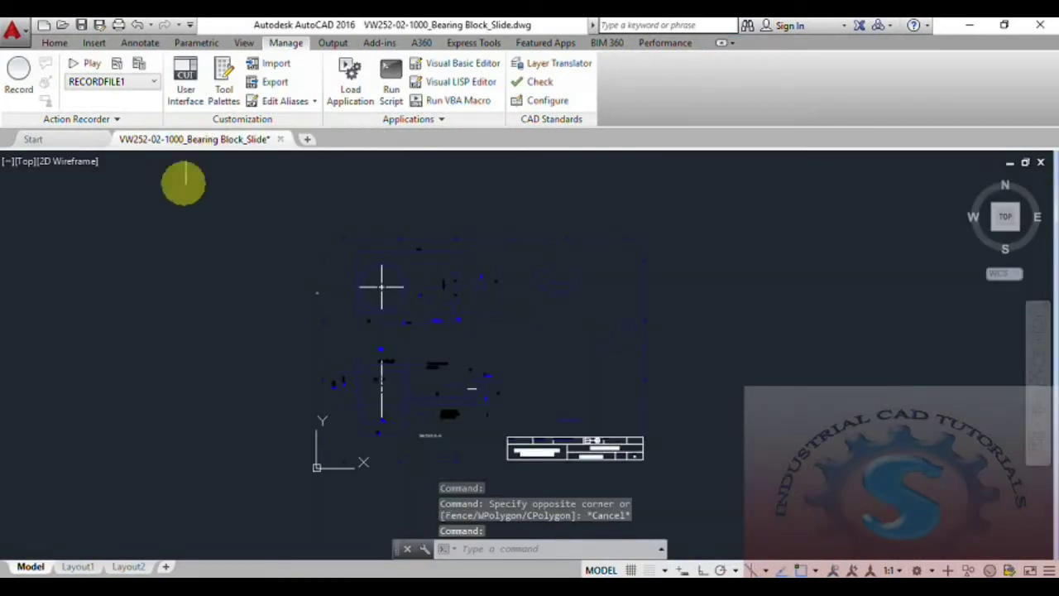
Minimize AutoCAD and refresh the Windows desktop to show the exported DWG.
mouse_move(530, 381)
middle_down()
mouse_move(551, 370)
mouse_move(580, 381)
middle_up()
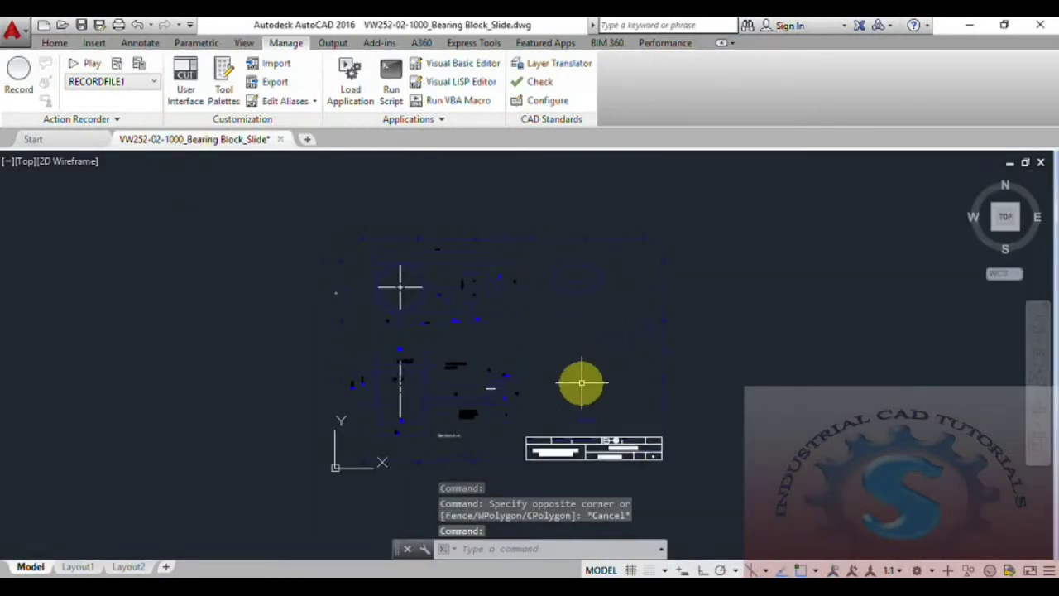
click(969, 25)
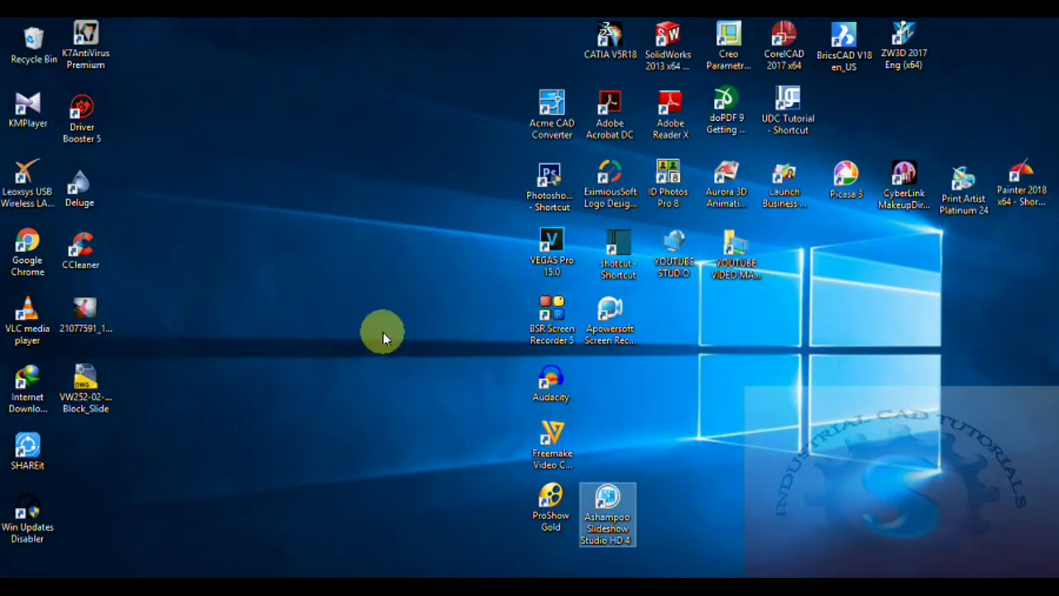
right_click(318, 280)
click(367, 331)
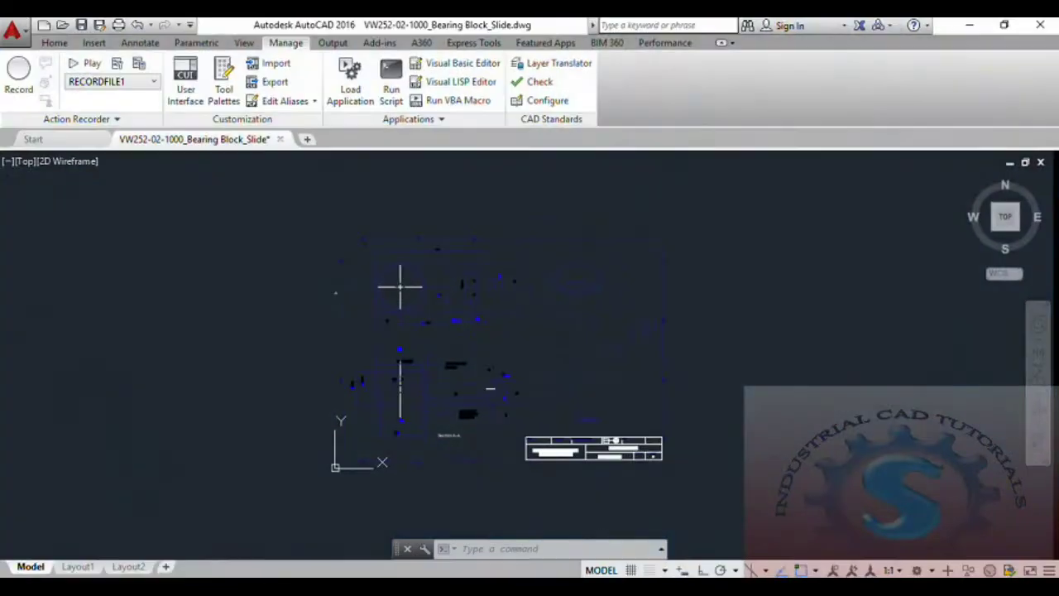
Select all drawing objects and set their colour to ByLayer.
click(687, 495)
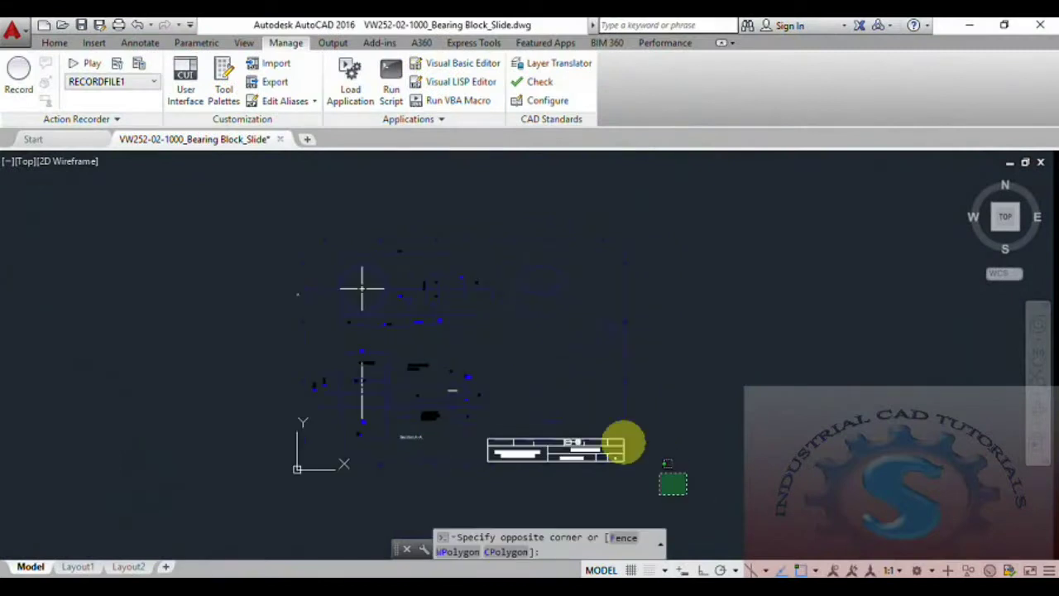
click(183, 214)
click(55, 43)
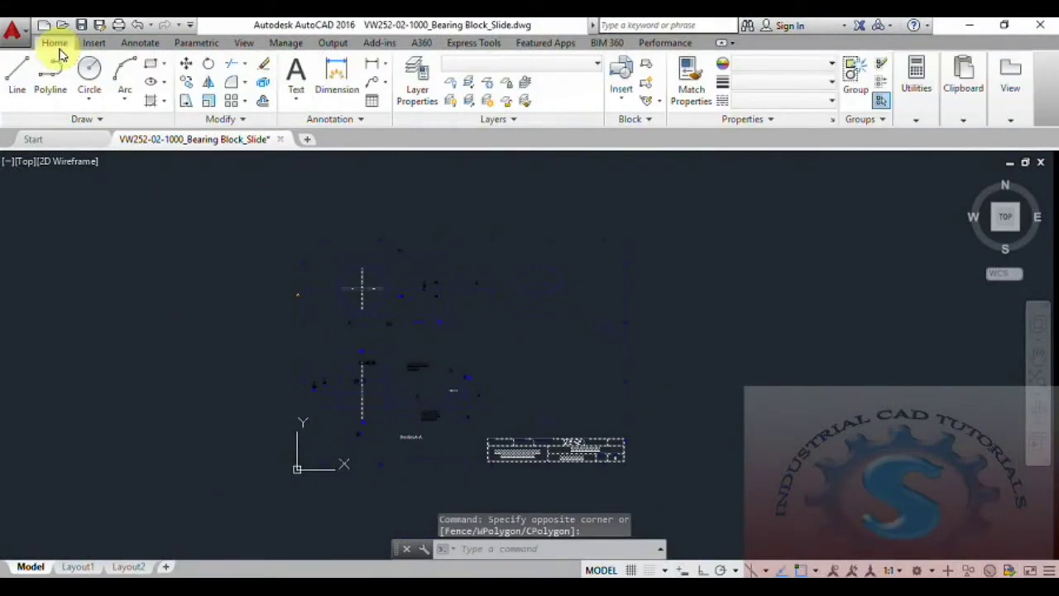
click(815, 63)
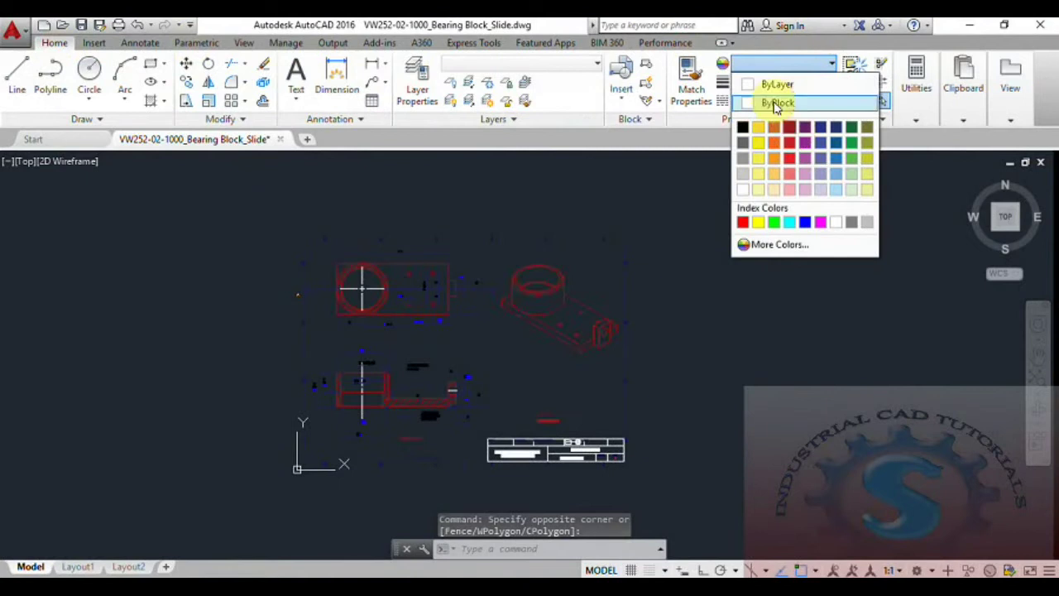
click(778, 84)
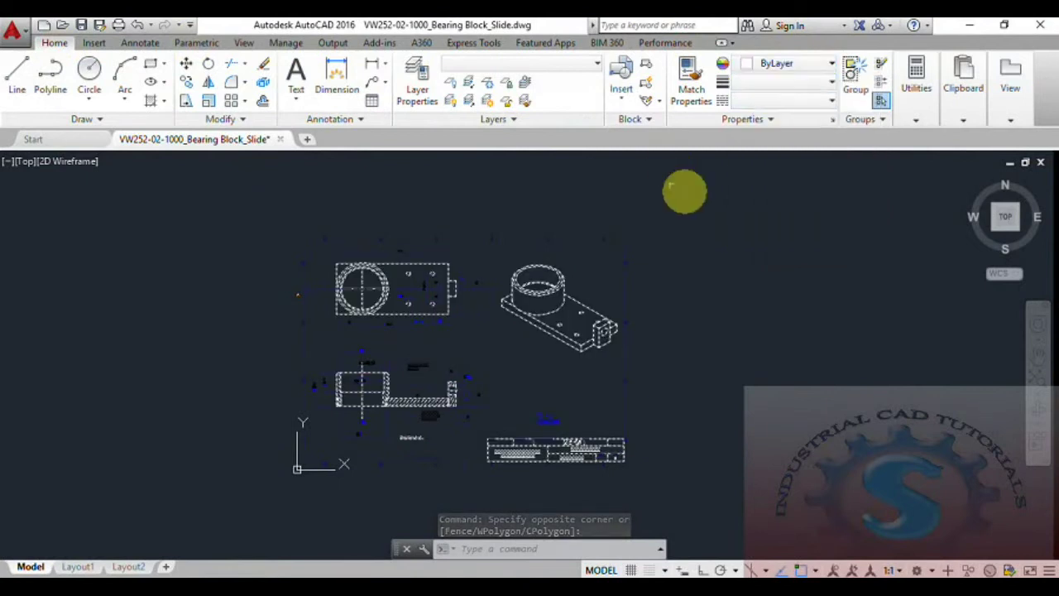
Reselect all objects and set their lineweight and linetype to ByLayer.
click(771, 84)
click(696, 489)
click(182, 177)
click(801, 86)
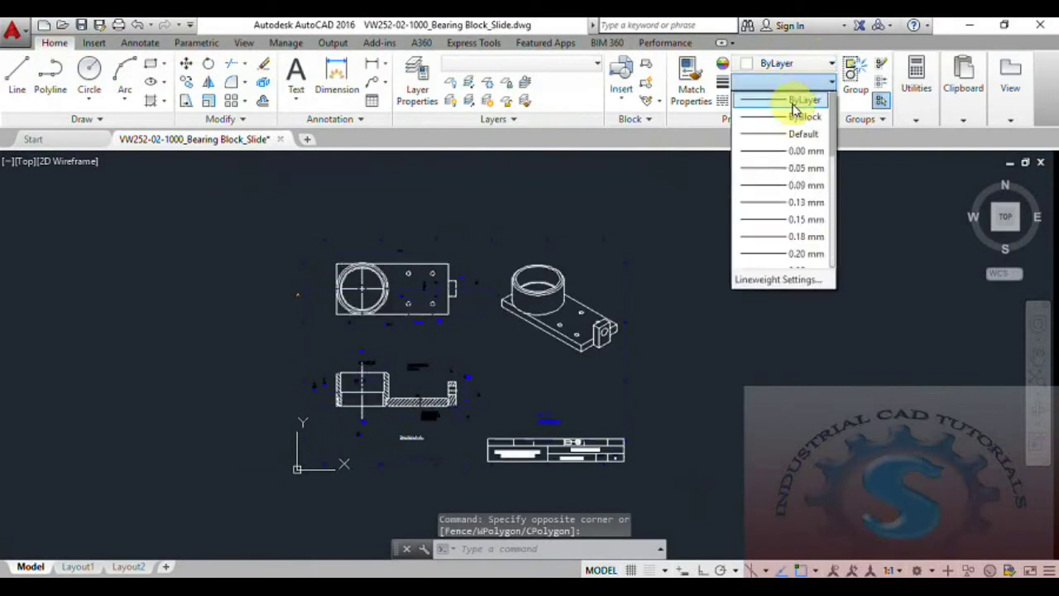
click(796, 93)
click(794, 100)
click(798, 124)
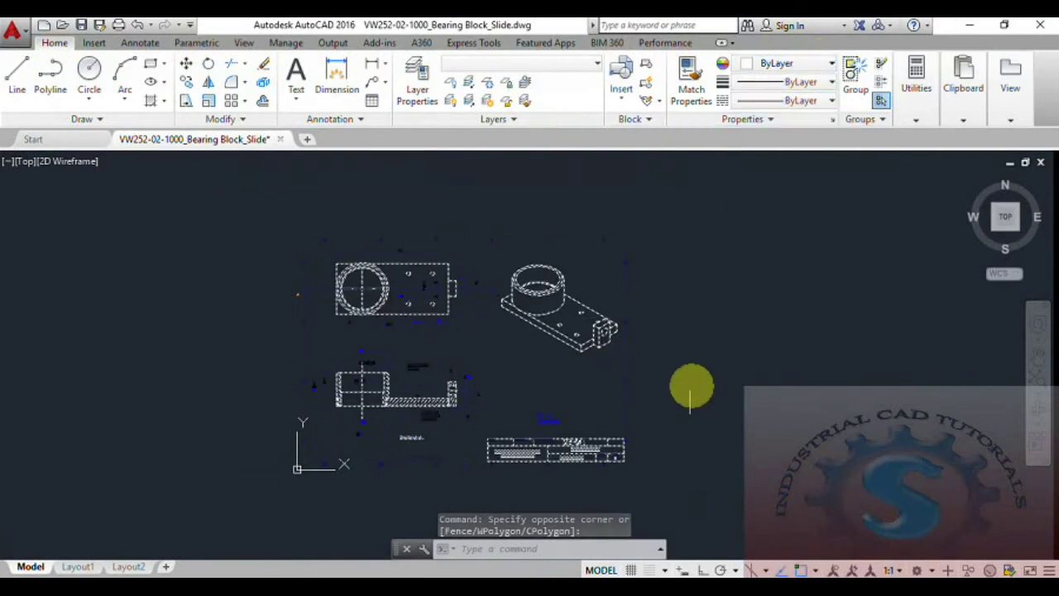
key(Escape)
Confirm layer 0 stays current in the Layer list, then switch to Layout1.
mouse_move(705, 386)
middle_down()
mouse_move(717, 398)
mouse_move(728, 298)
mouse_move(723, 315)
middle_up()
click(553, 65)
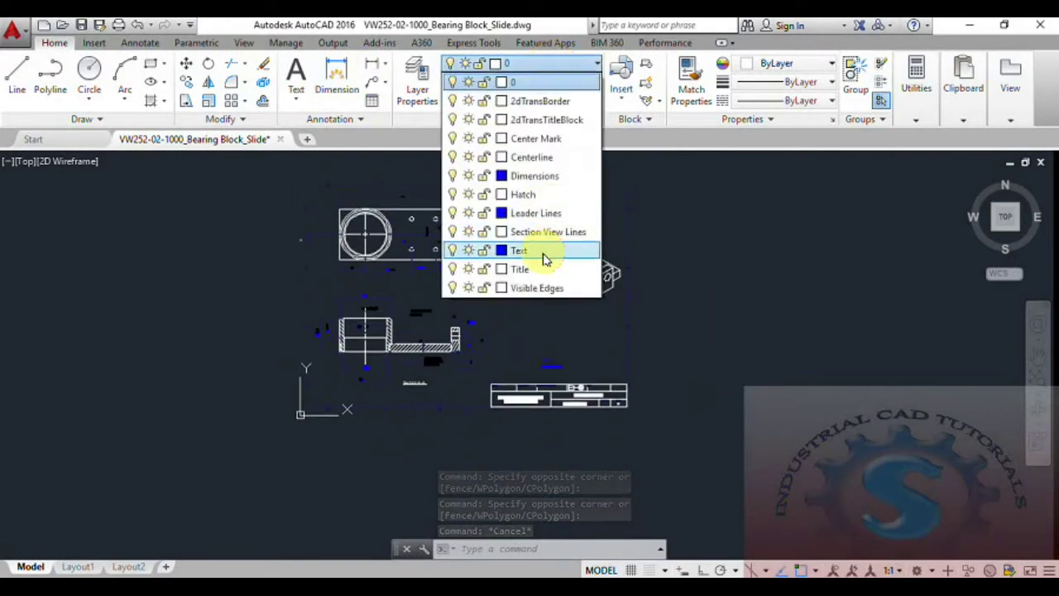
click(521, 82)
middle_drag(544, 171, 507, 218)
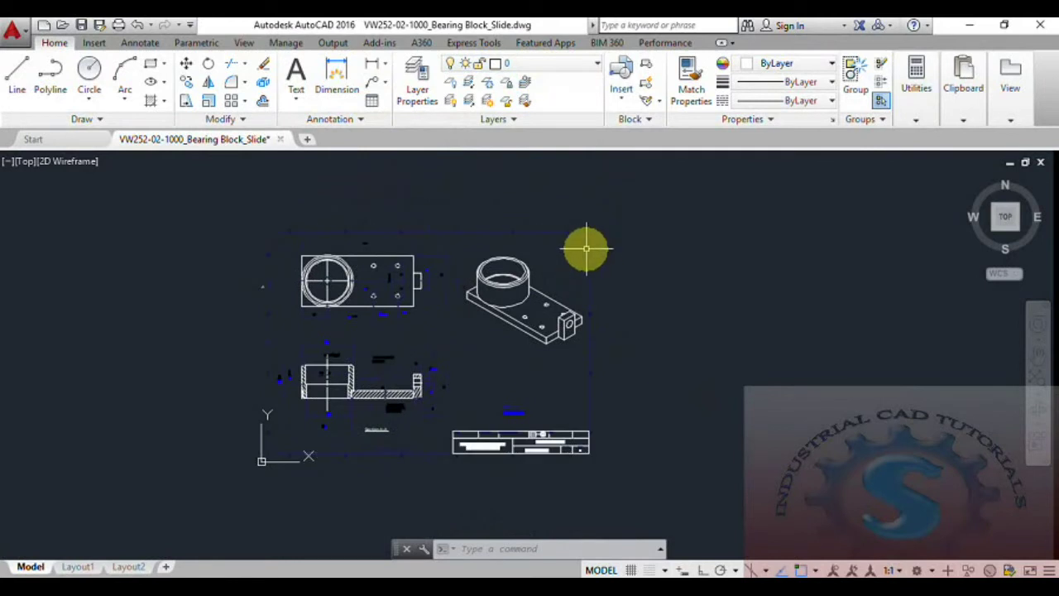
scroll(585, 248, up, 3)
scroll(584, 253, down, 7)
scroll(584, 256, up, 4)
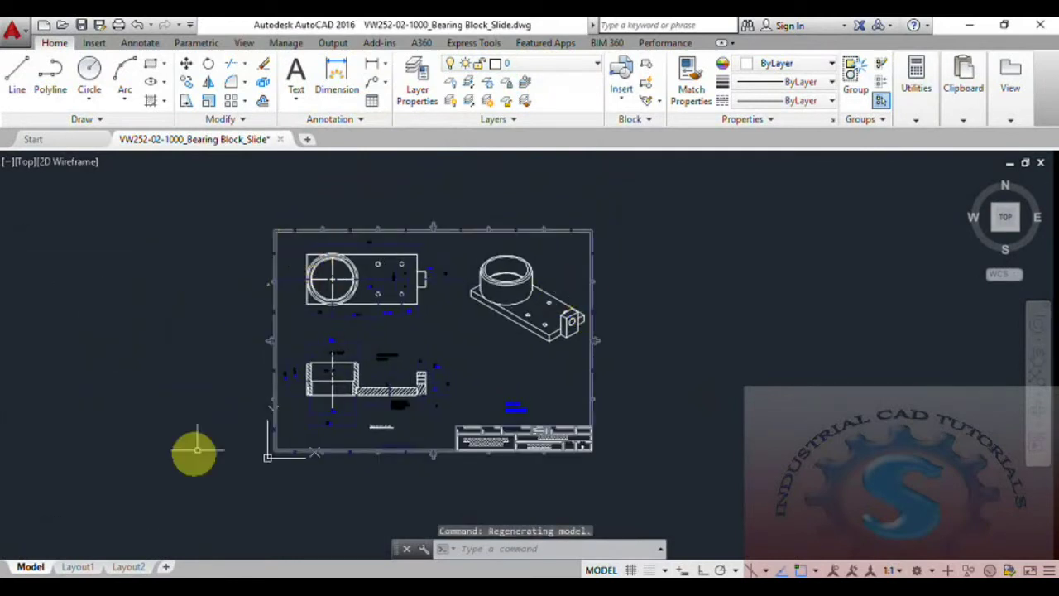
click(77, 567)
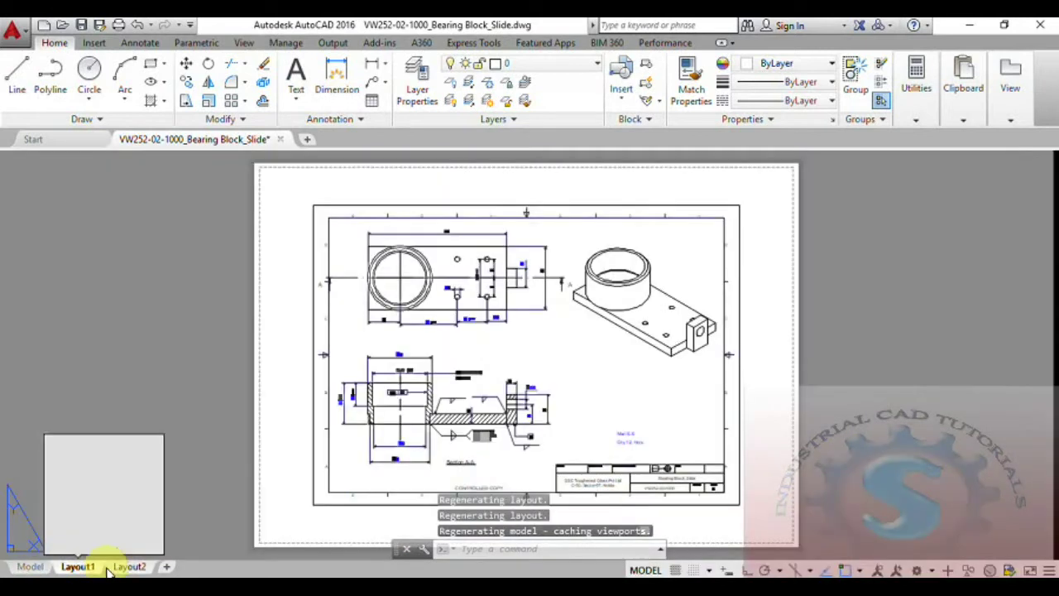
Switch to Layout2, back to Layout1, then to the Model tab showing the bearing block.
scroll(516, 348, up, 3)
scroll(516, 349, down, 3)
scroll(516, 349, up, 5)
scroll(476, 346, down, 5)
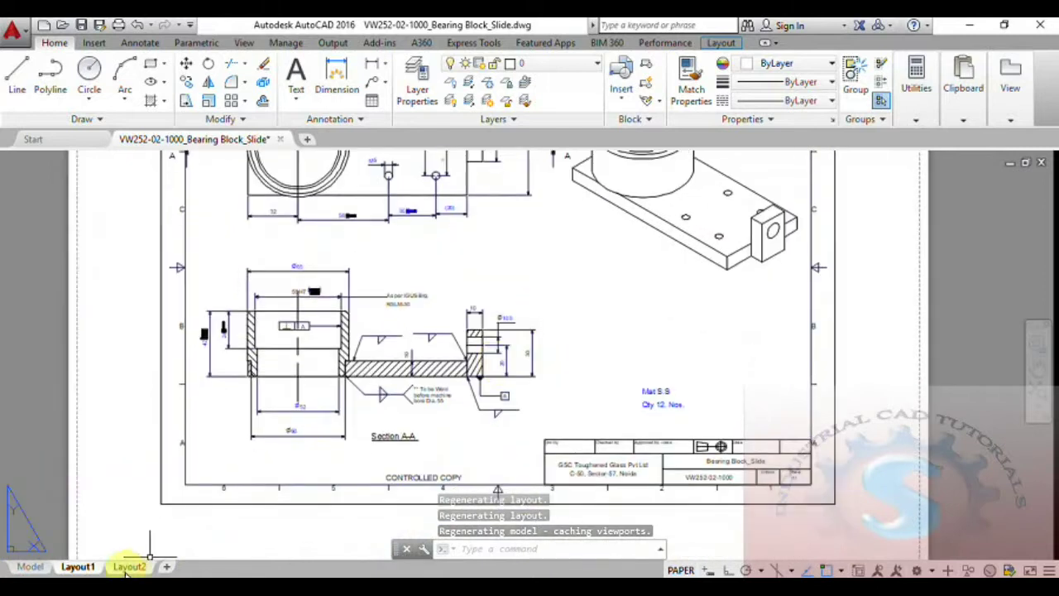
click(128, 567)
click(77, 567)
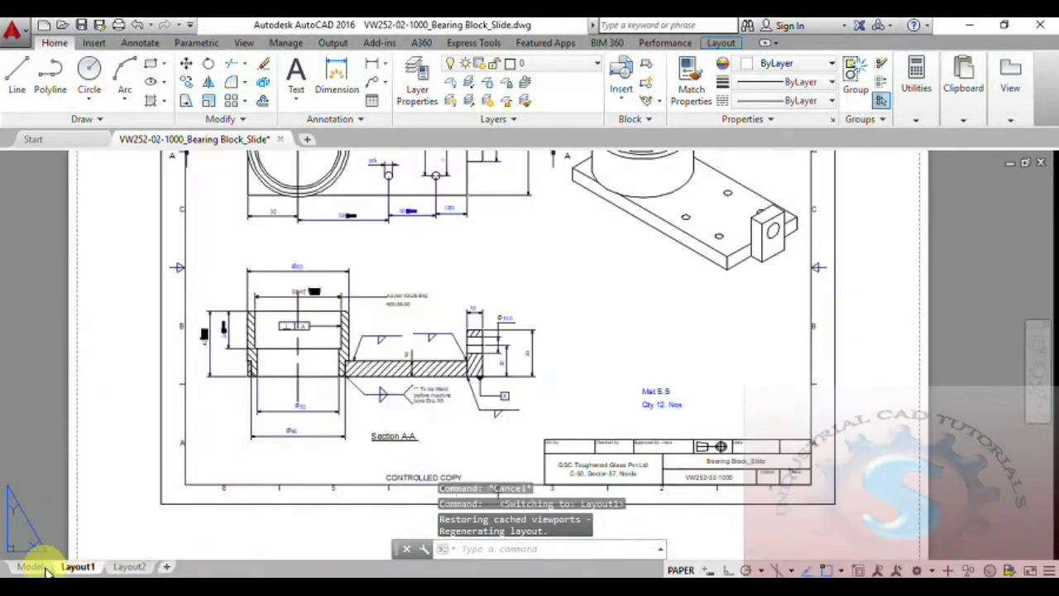
click(30, 567)
scroll(485, 336, up, 4)
scroll(579, 359, down, 4)
scroll(554, 373, up, 2)
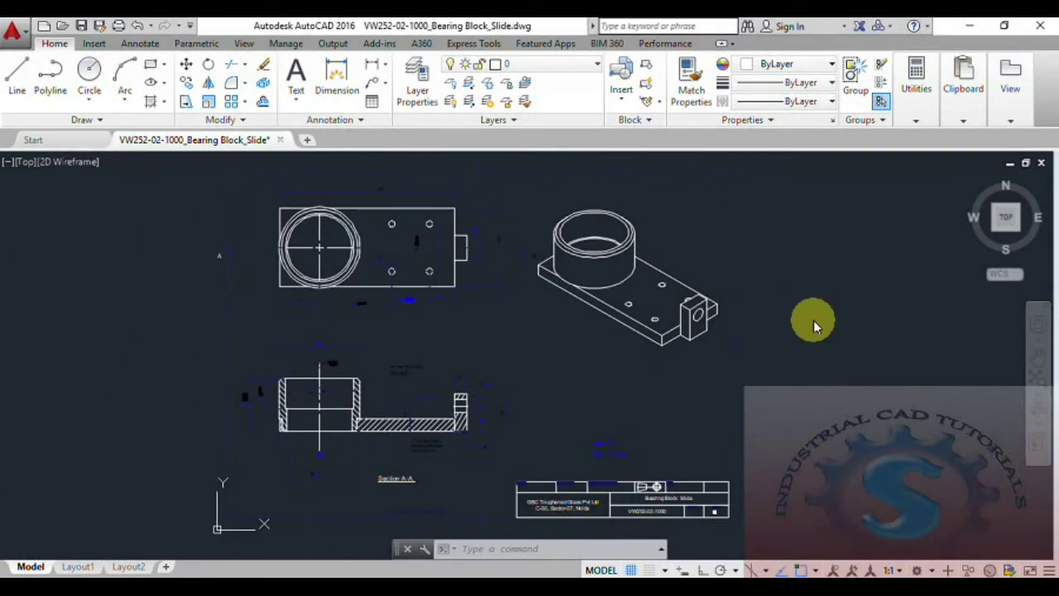
Open CAD Standards Configure, compare the empty Standards list with Plug-ins, and close it.
click(286, 44)
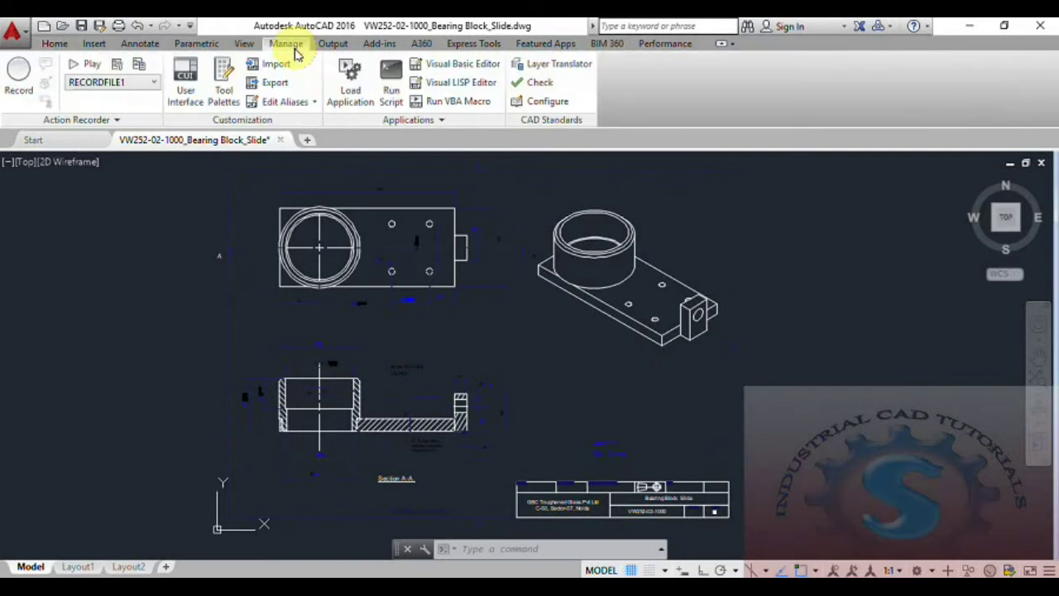
click(543, 106)
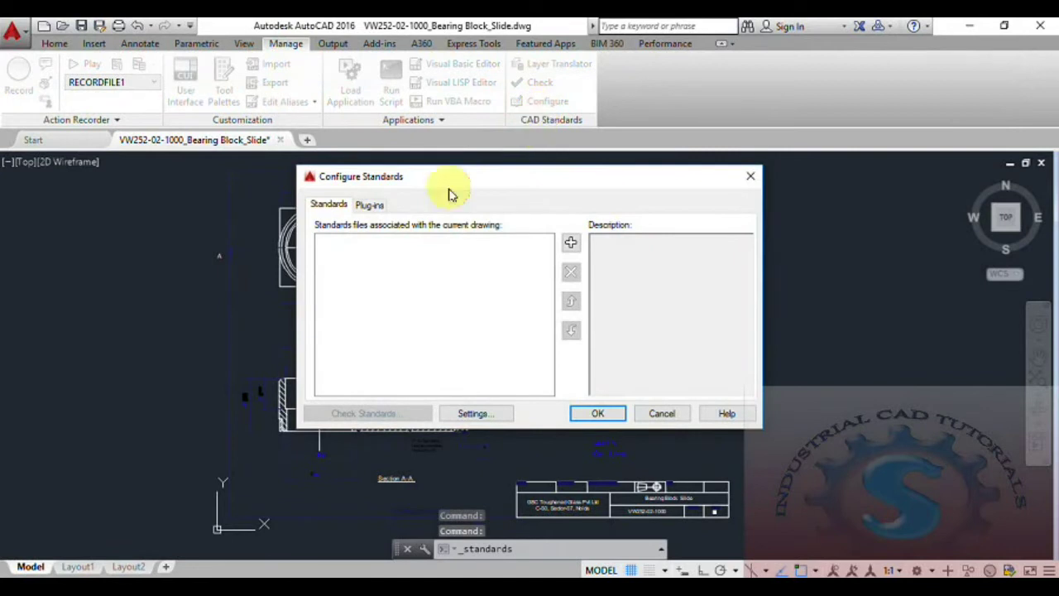
click(374, 205)
click(331, 206)
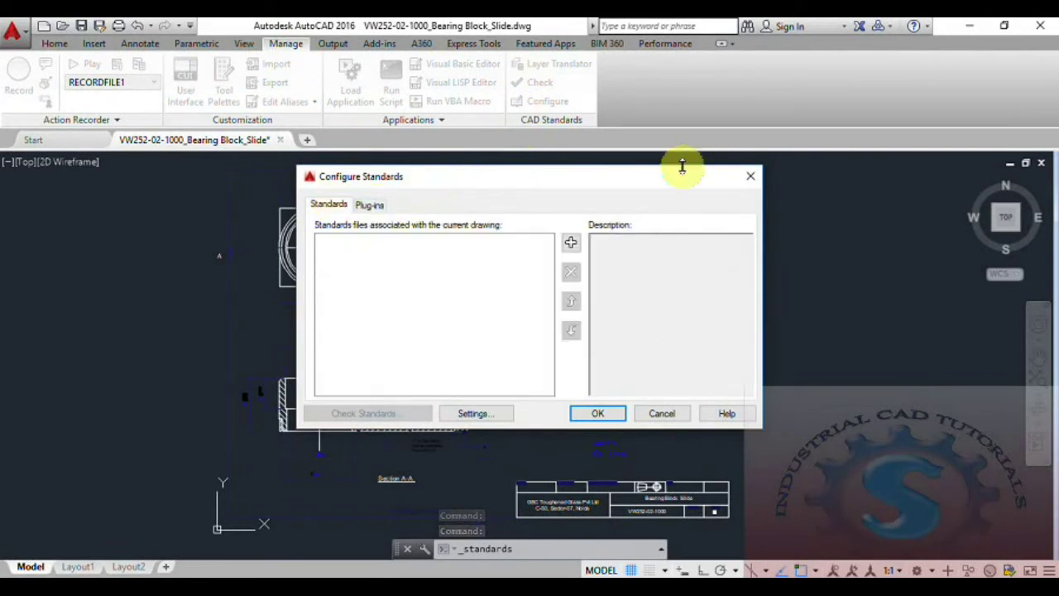
click(372, 207)
click(335, 205)
click(376, 206)
click(333, 206)
click(750, 177)
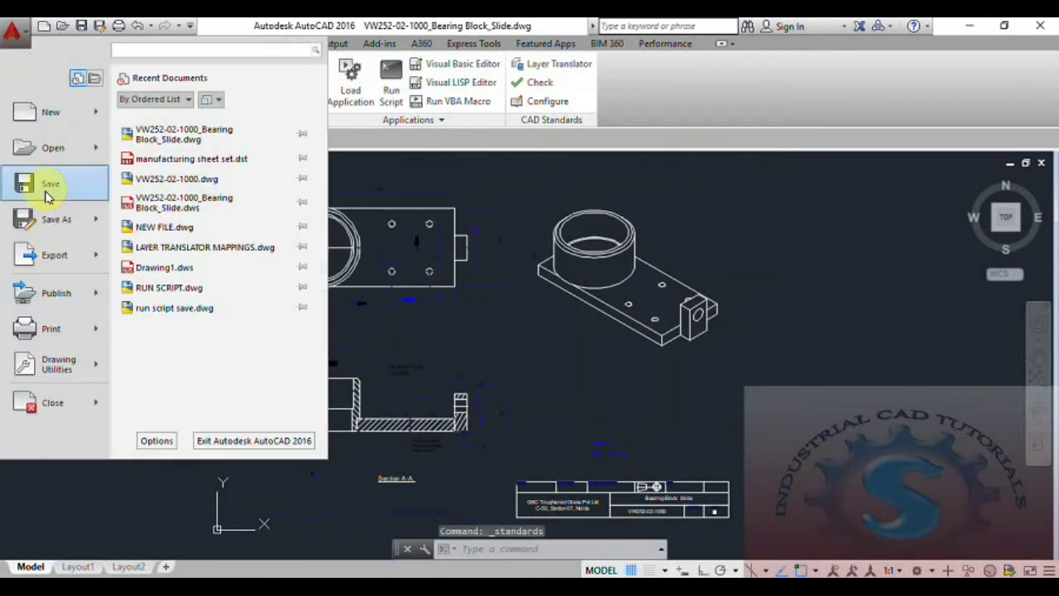
Start a Save As Drawing Standards to the Desktop as VW252-02-1000_Bearing Block_Slide.dws (*.dws type).
click(43, 219)
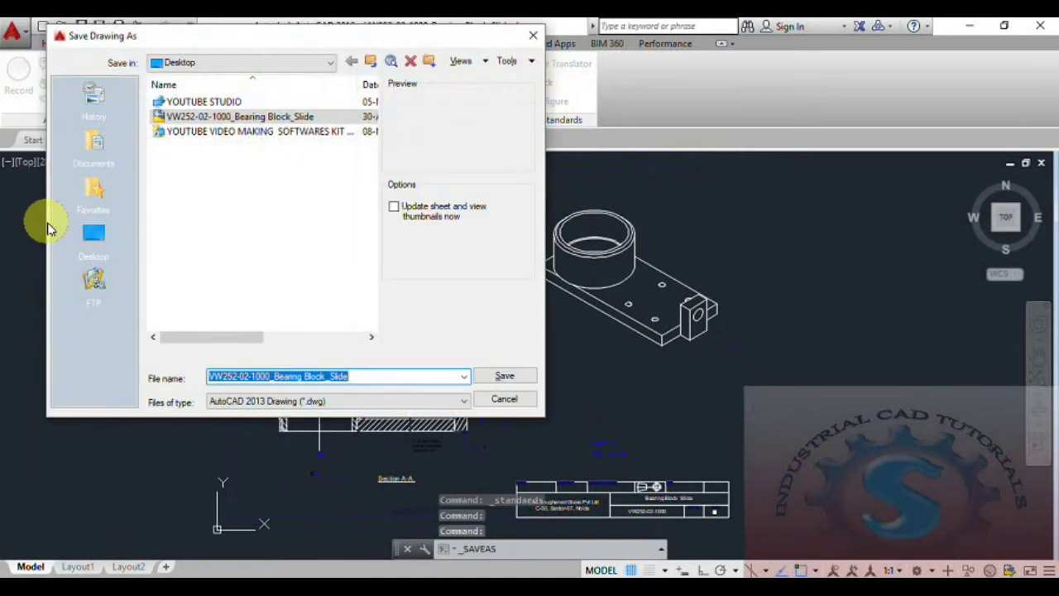
click(533, 35)
click(13, 32)
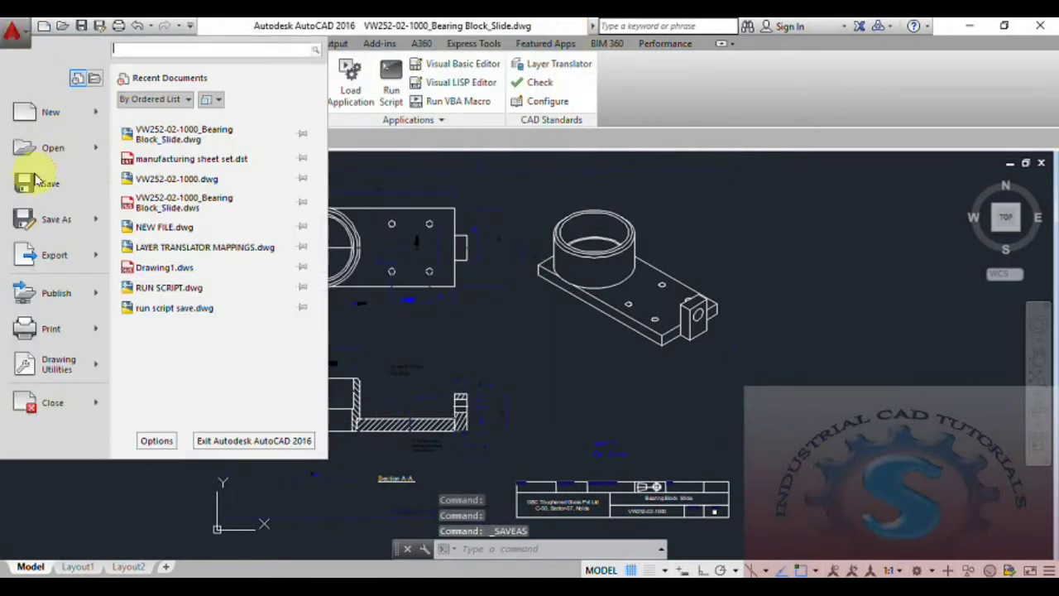
mouse_move(105, 232)
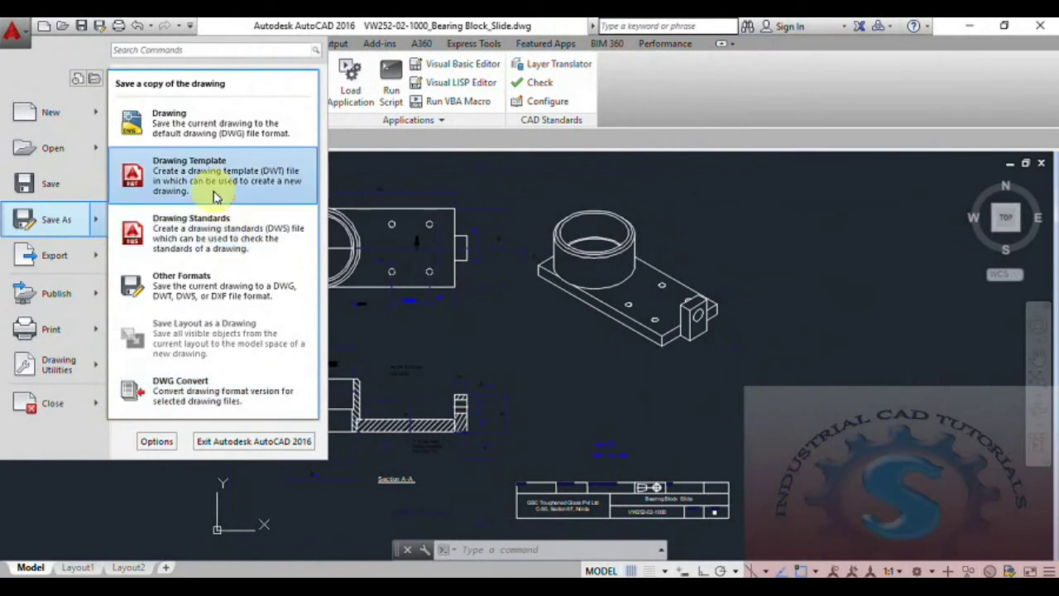
click(410, 278)
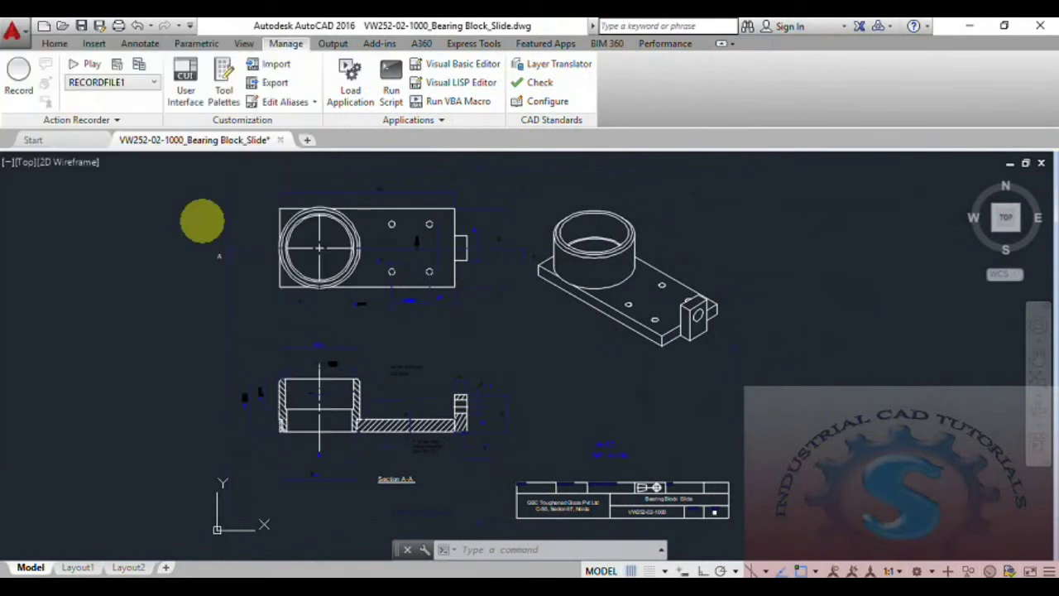
click(92, 242)
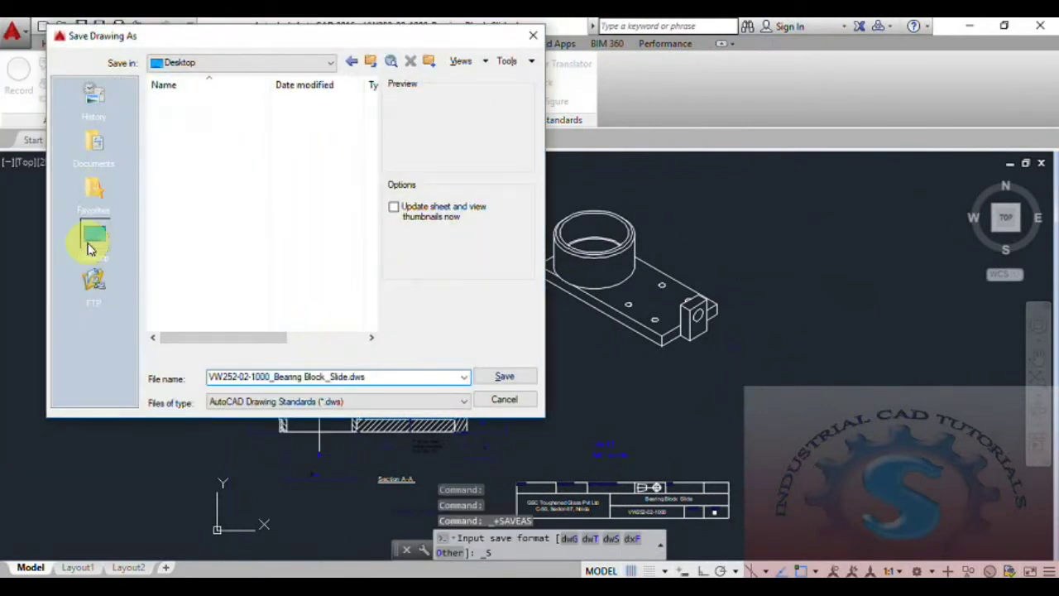
click(402, 401)
click(402, 401)
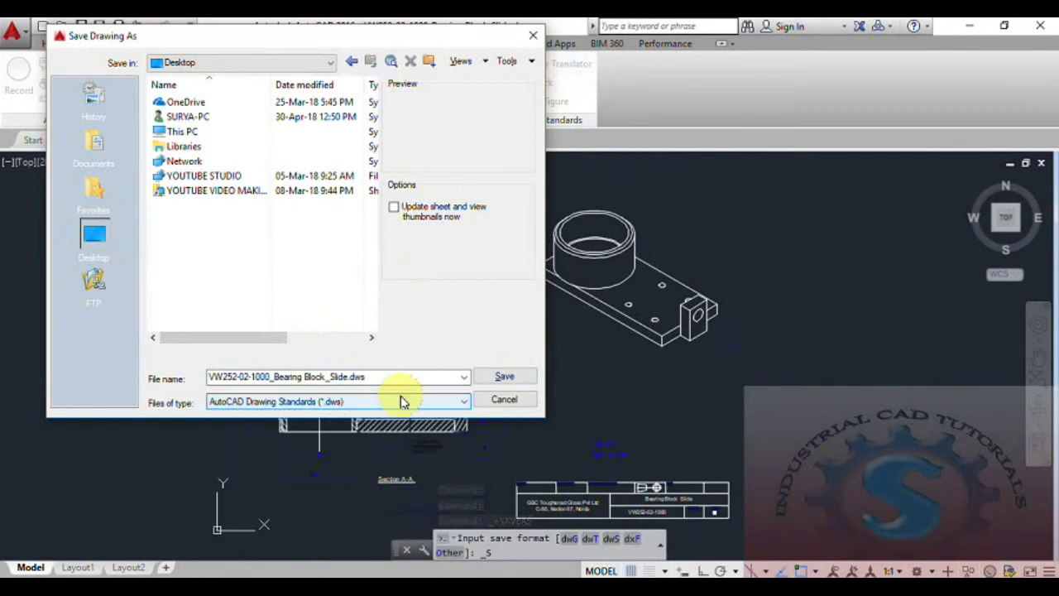
Save the .dws file, then minimize AutoCAD and find its new icon on the desktop.
click(505, 377)
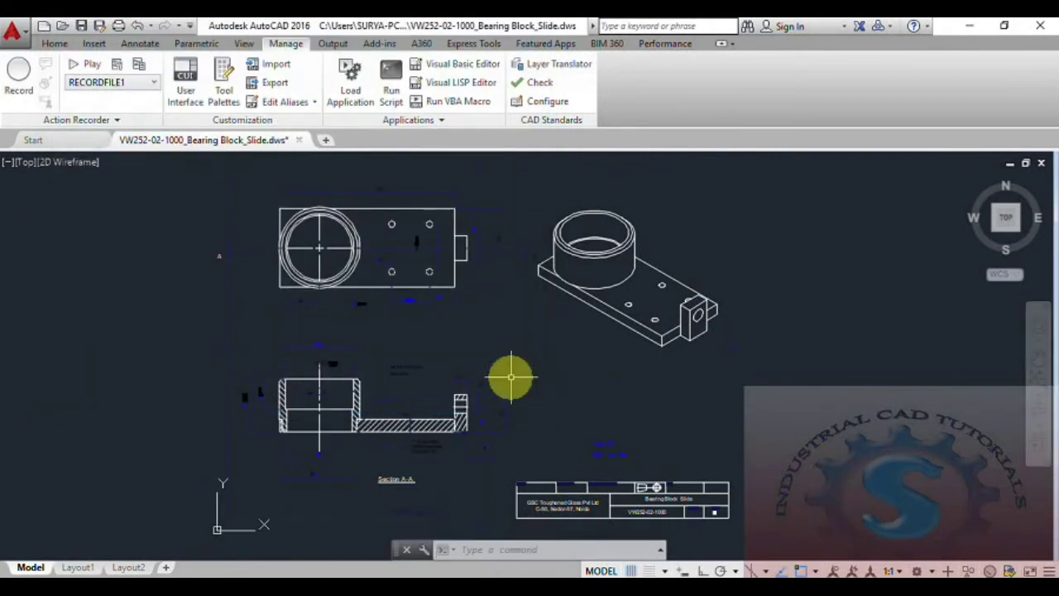
click(962, 25)
click(83, 536)
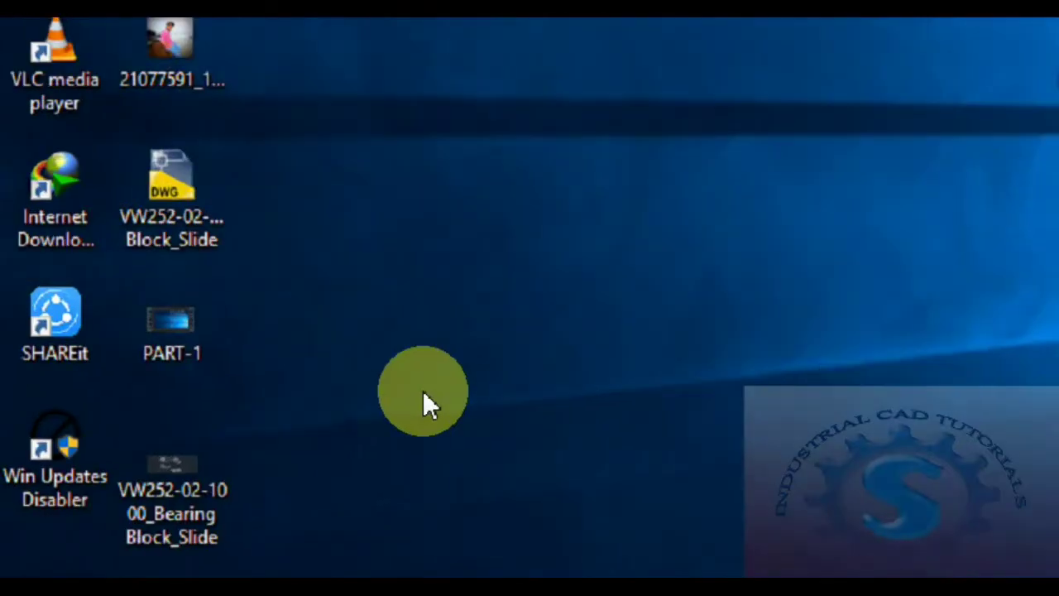
click(211, 488)
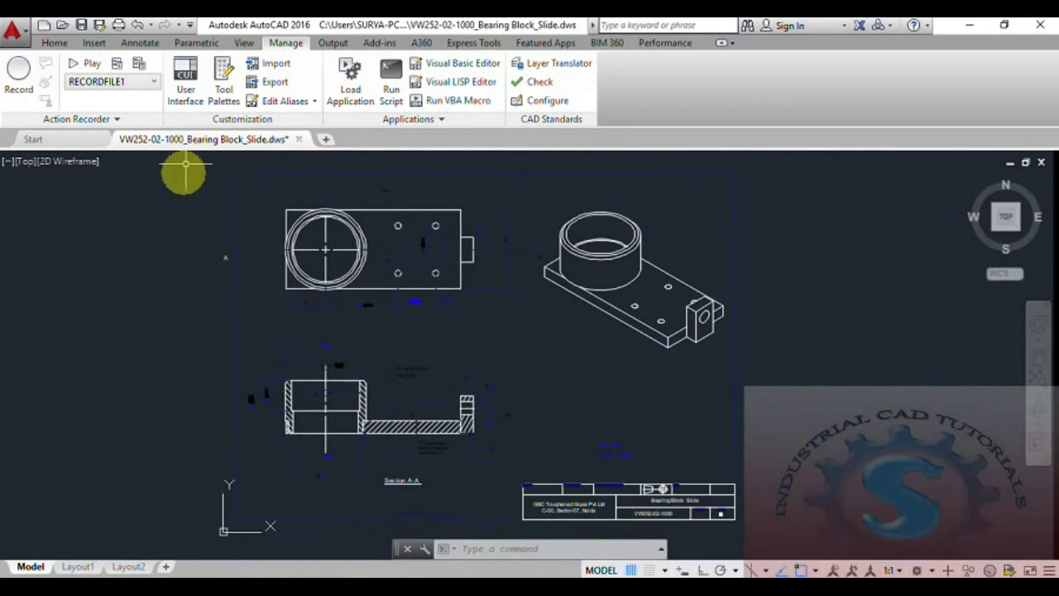
scroll(184, 172, up, 3)
scroll(181, 200, down, 5)
scroll(326, 367, up, 3)
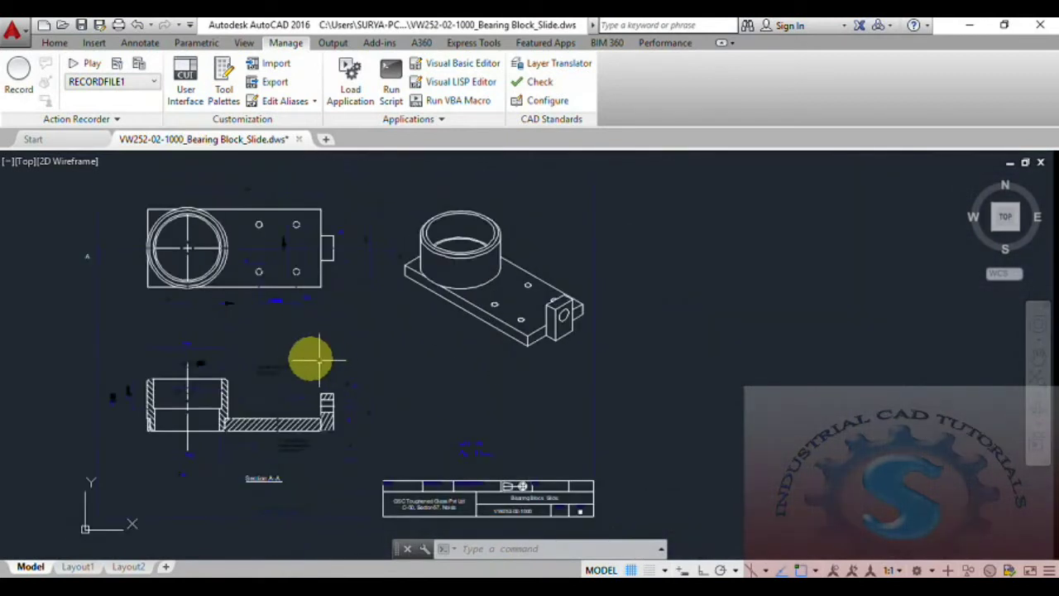
In Configure Standards, add VW252-02-1000_Bearing Block_Slide.dws as the drawing's standards file.
click(548, 101)
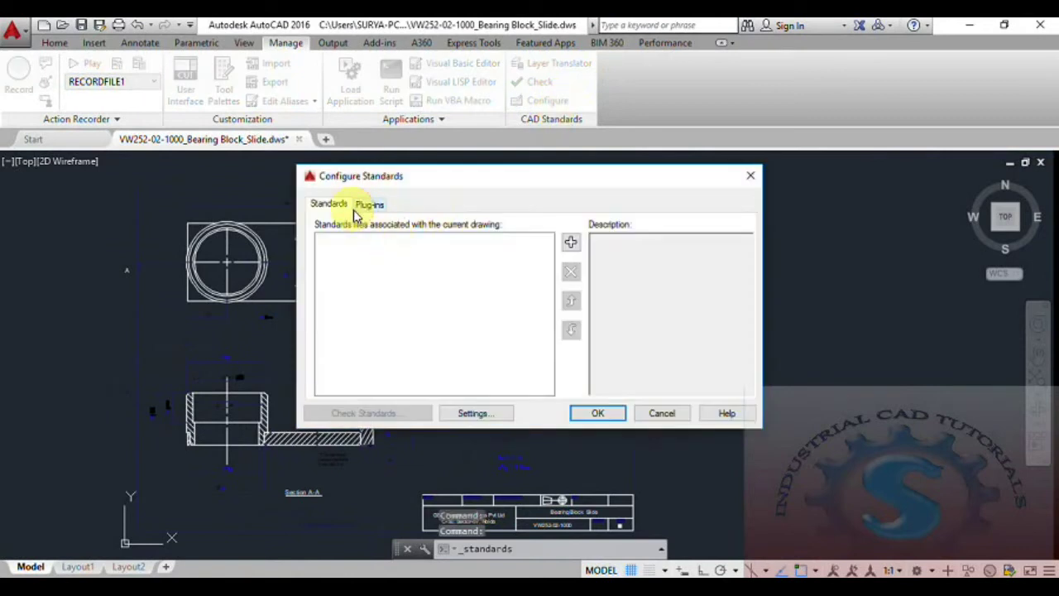
click(369, 205)
click(340, 206)
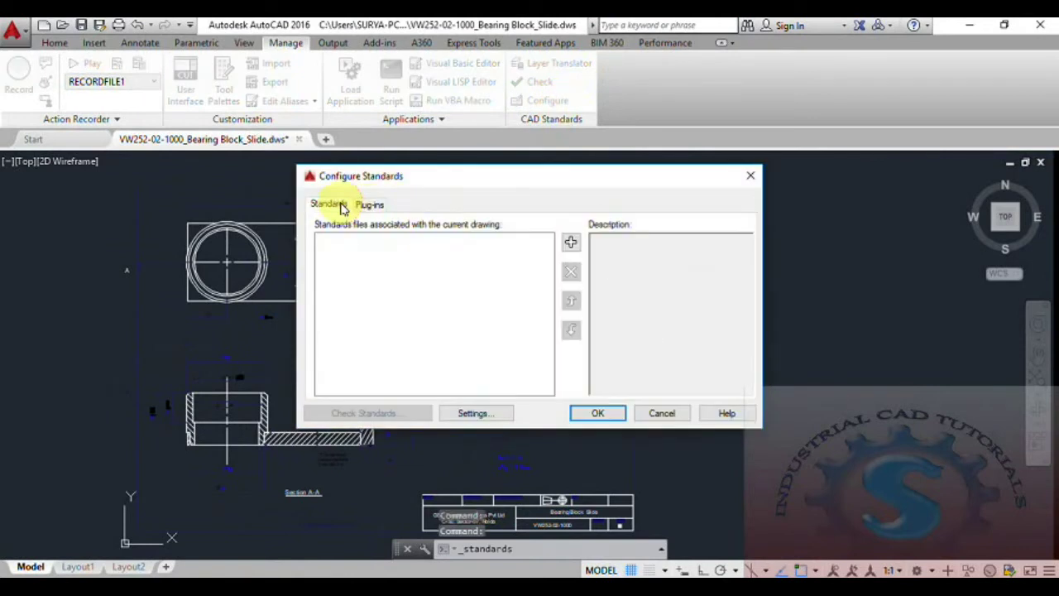
click(570, 246)
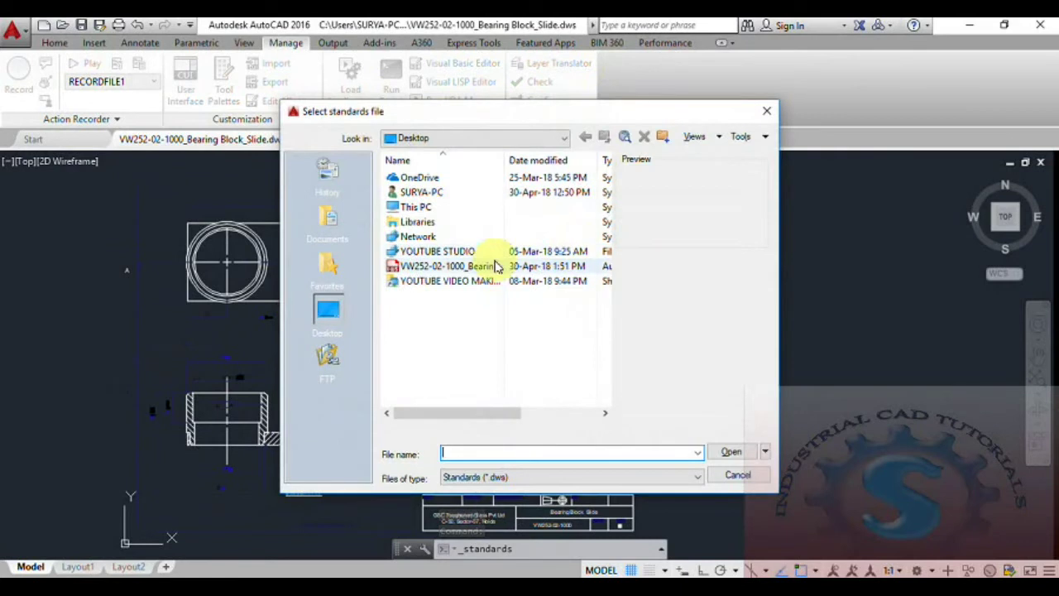
click(426, 269)
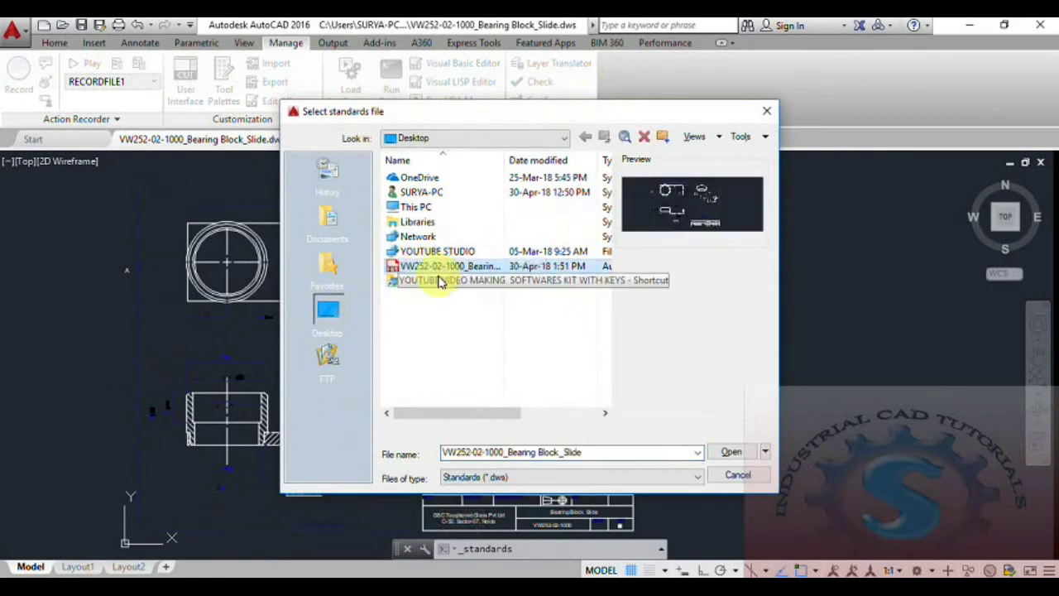
click(732, 453)
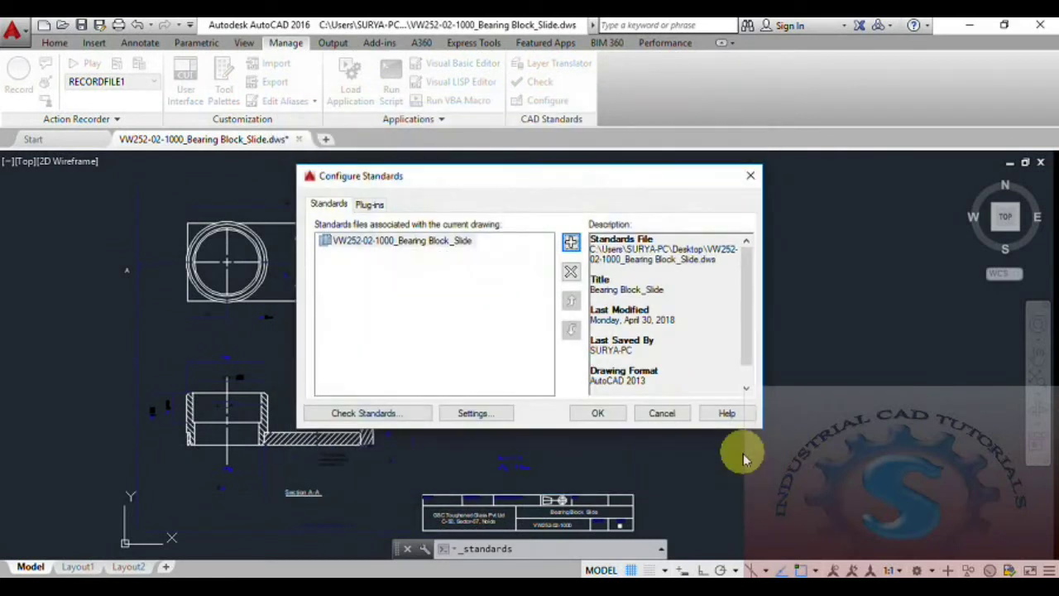
Scroll through the Description pane to review the linked standards file's details.
scroll(747, 373, down, 1)
scroll(747, 331, up, 1)
scroll(752, 318, down, 1)
scroll(753, 331, up, 1)
scroll(739, 361, down, 1)
scroll(738, 286, up, 1)
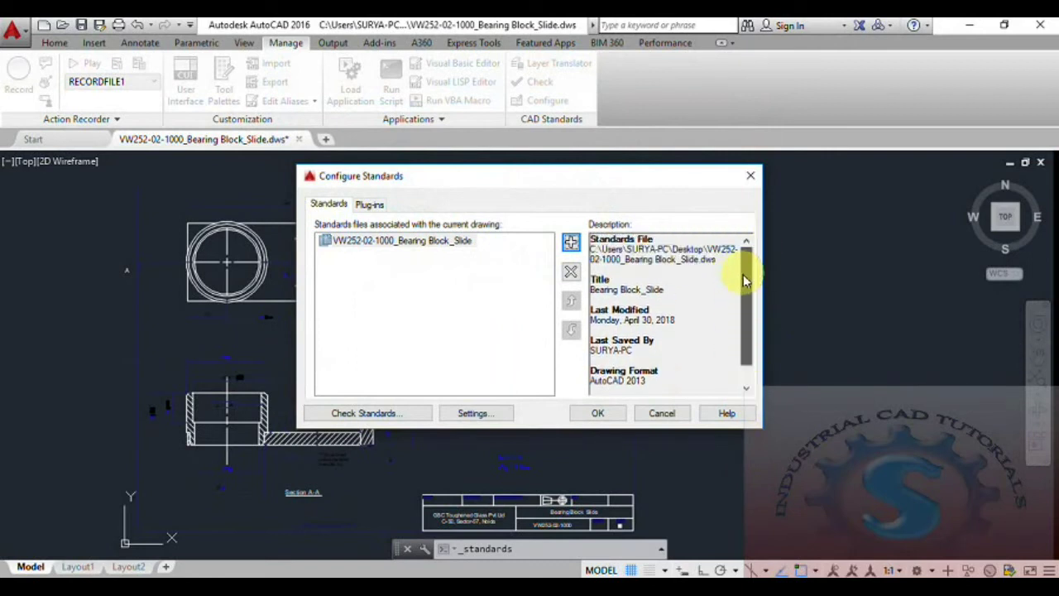
scroll(743, 281, down, 1)
scroll(741, 273, up, 1)
scroll(745, 343, down, 1)
scroll(745, 306, up, 1)
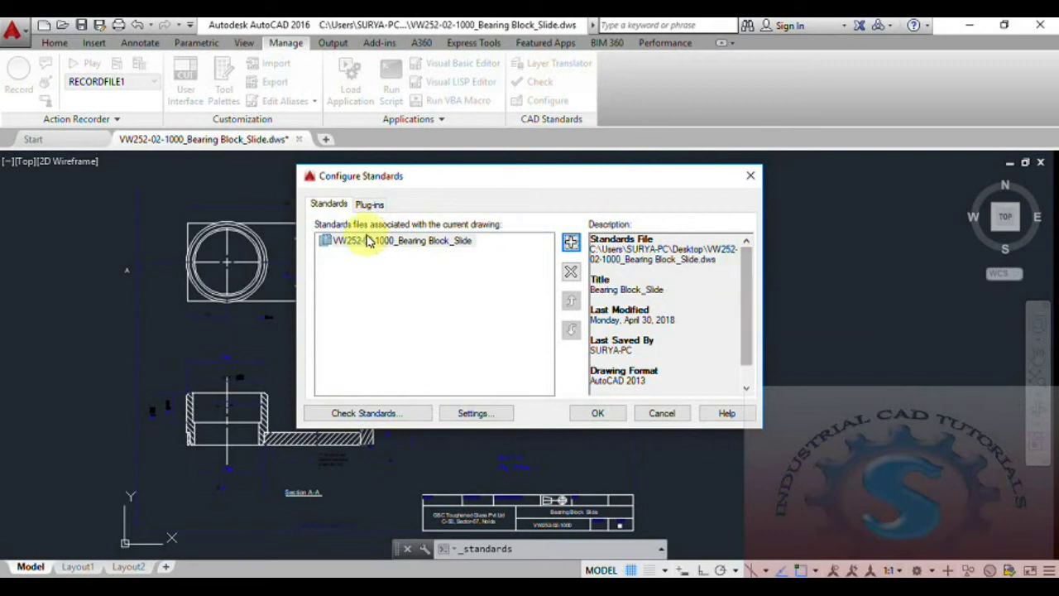
Set the CAD Standards notification to 'Display alert upon standards violation'.
click(472, 414)
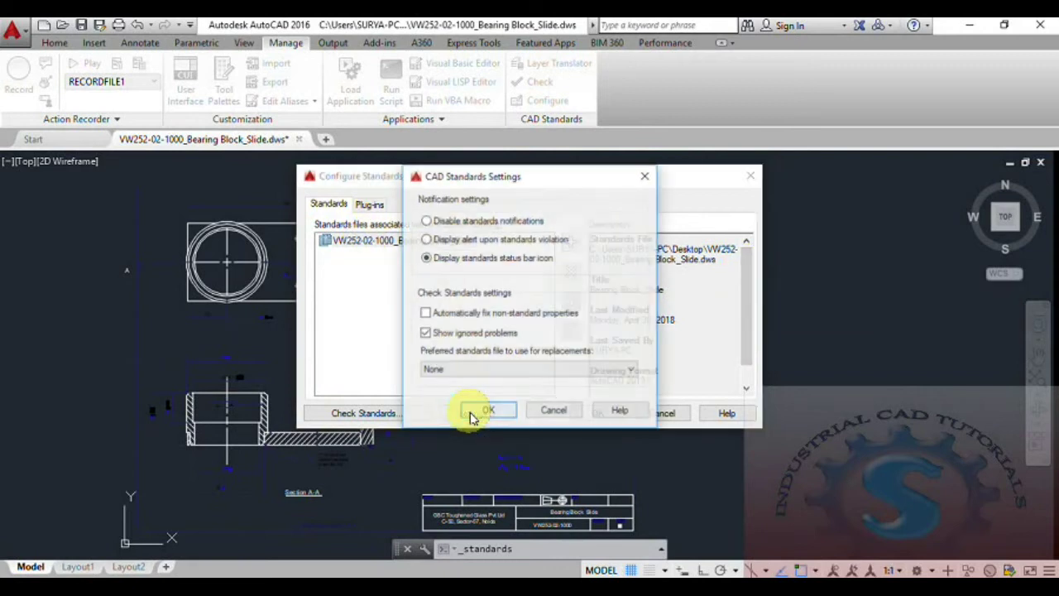
click(427, 238)
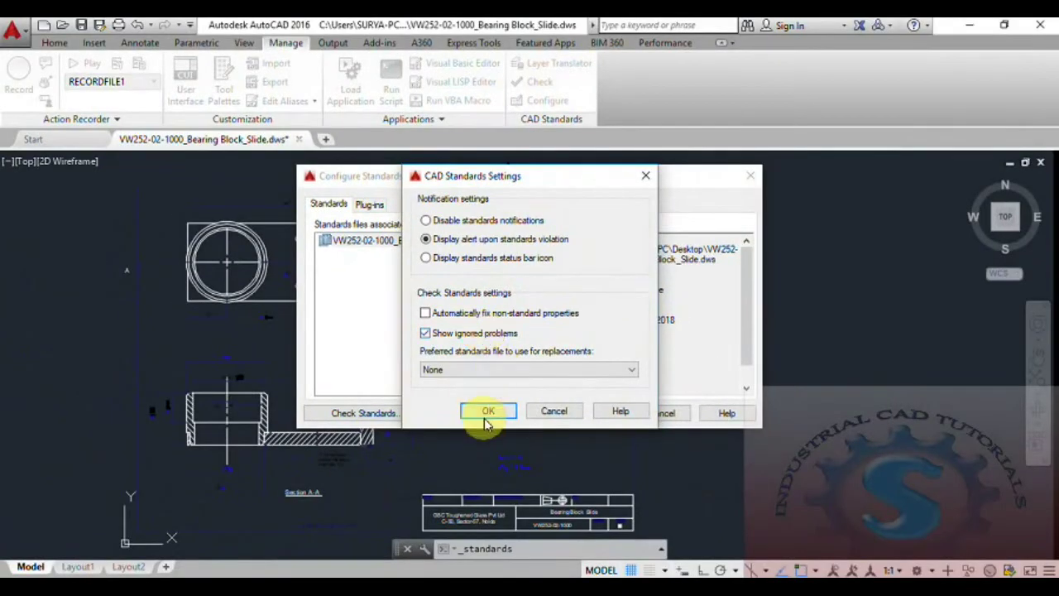
click(486, 419)
click(374, 205)
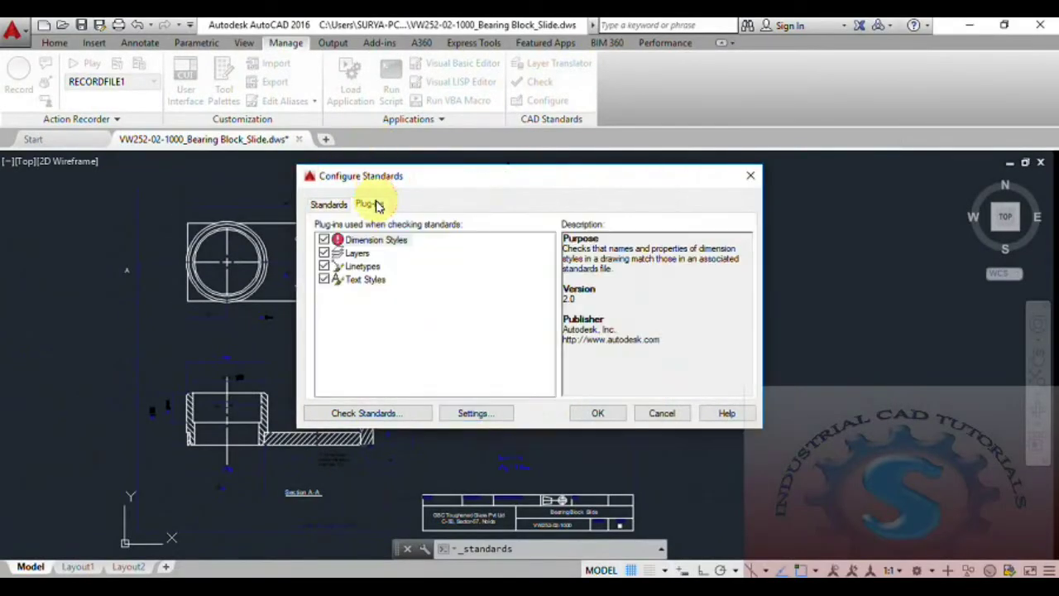
Uncheck the Dimension Styles, Linetypes and Text Styles plug-ins, leaving only Layers, and apply.
click(324, 240)
click(324, 266)
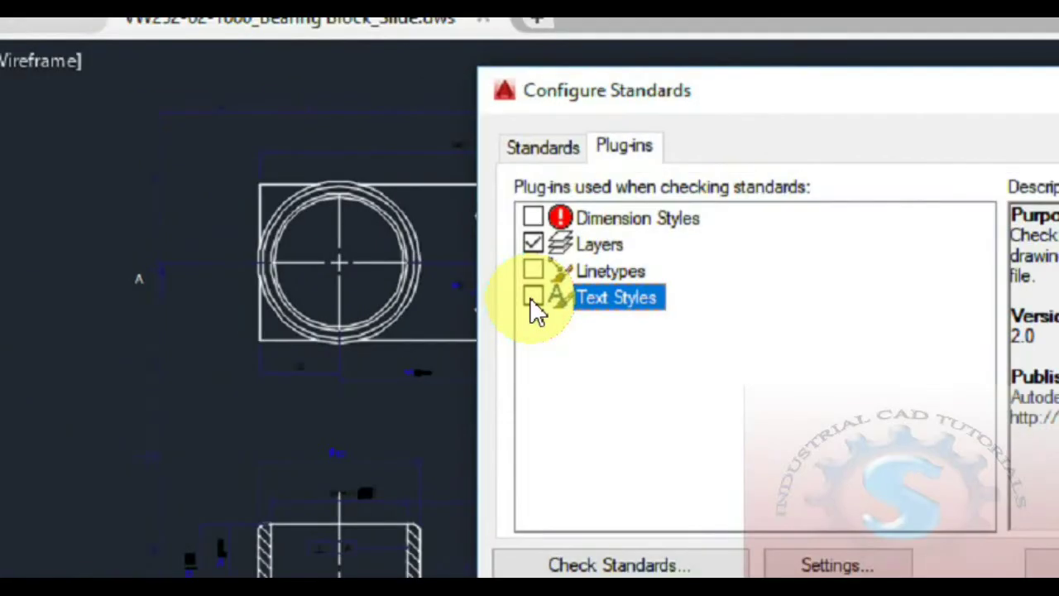
click(532, 217)
click(533, 270)
click(533, 297)
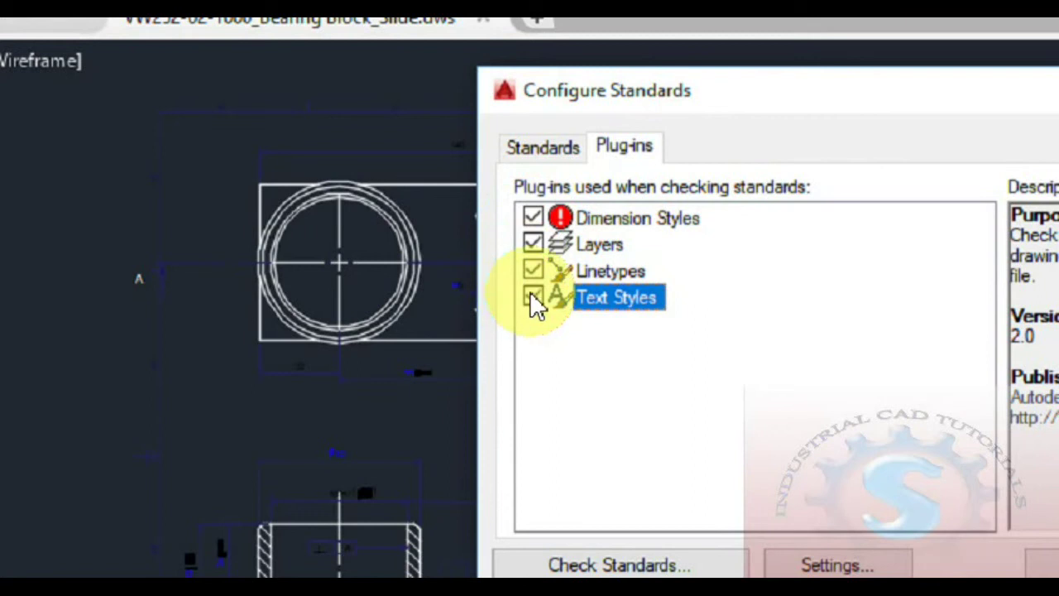
click(533, 271)
click(533, 218)
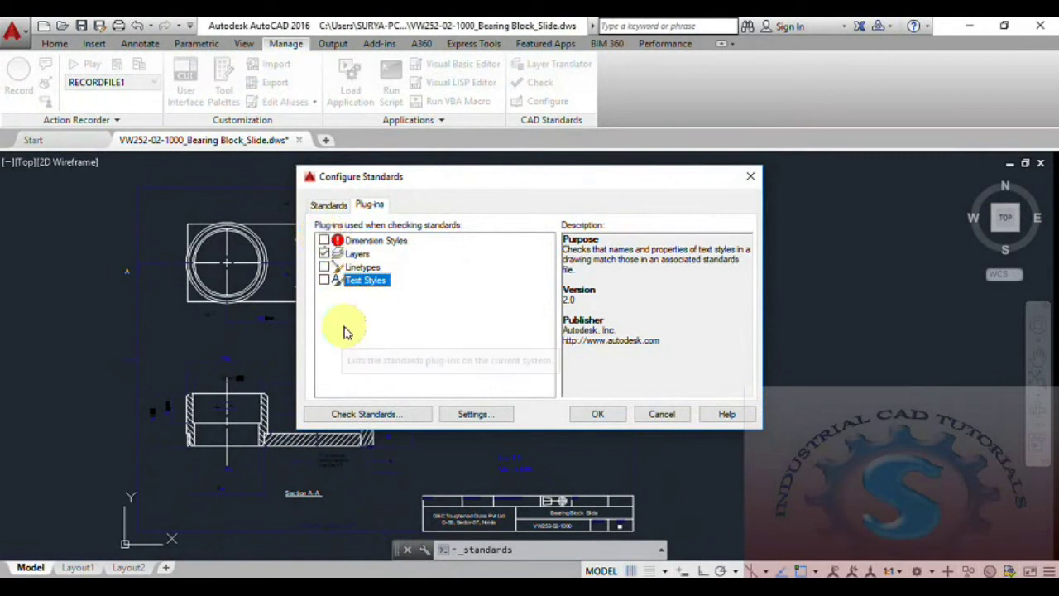
click(599, 414)
scroll(585, 390, down, 2)
scroll(603, 397, up, 3)
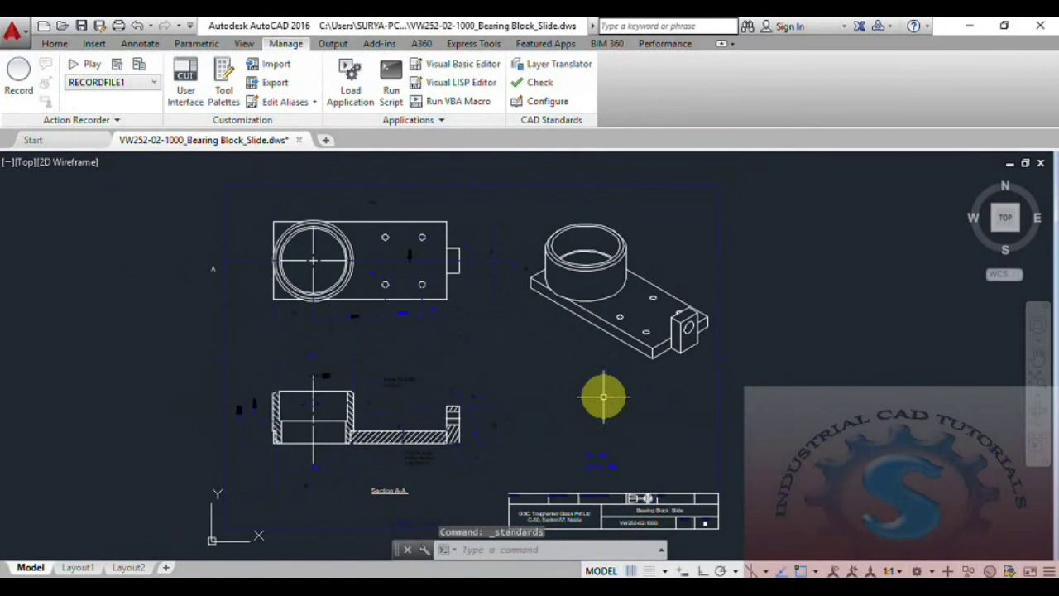
Run Check Standards on the drawing, confirming the summary reports 0 problems.
middle_drag(606, 403, 602, 401)
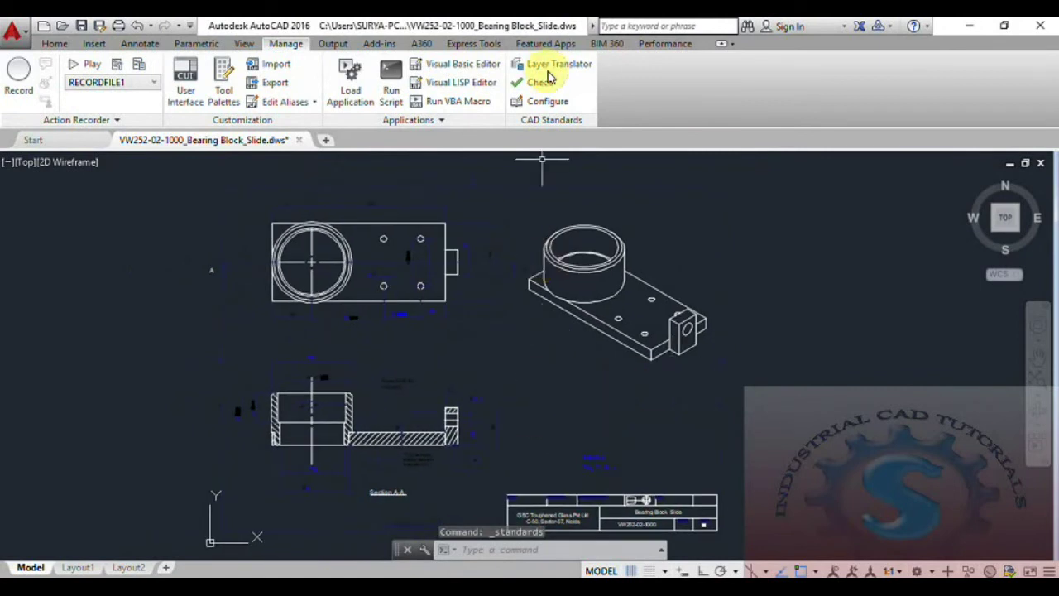
click(545, 85)
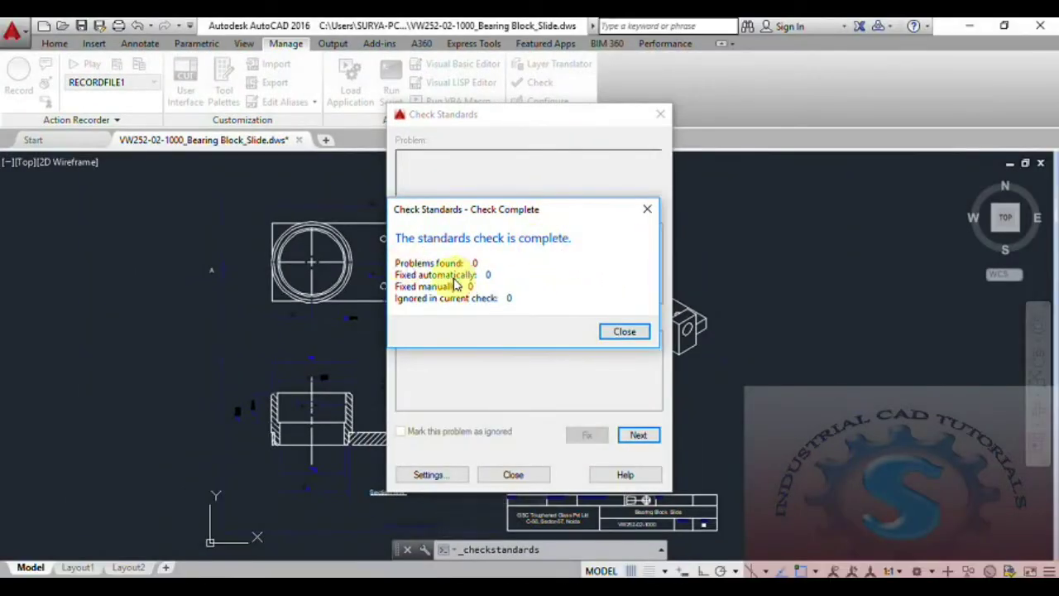
click(624, 332)
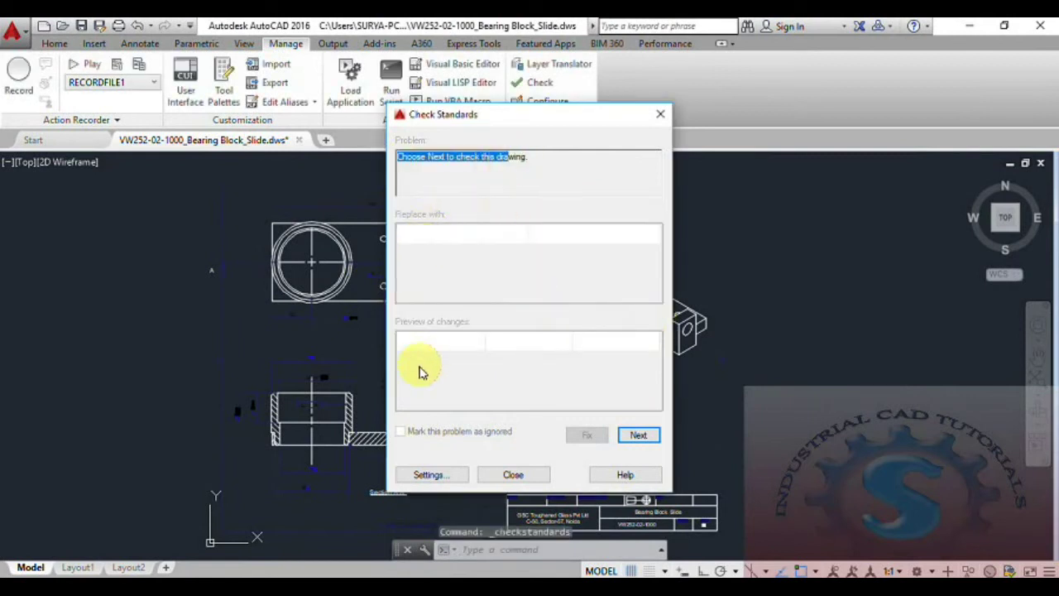
click(638, 439)
click(625, 331)
click(638, 436)
click(625, 332)
Switch notifications to 'Display standards status bar icon', recheck, and close the checker.
click(432, 474)
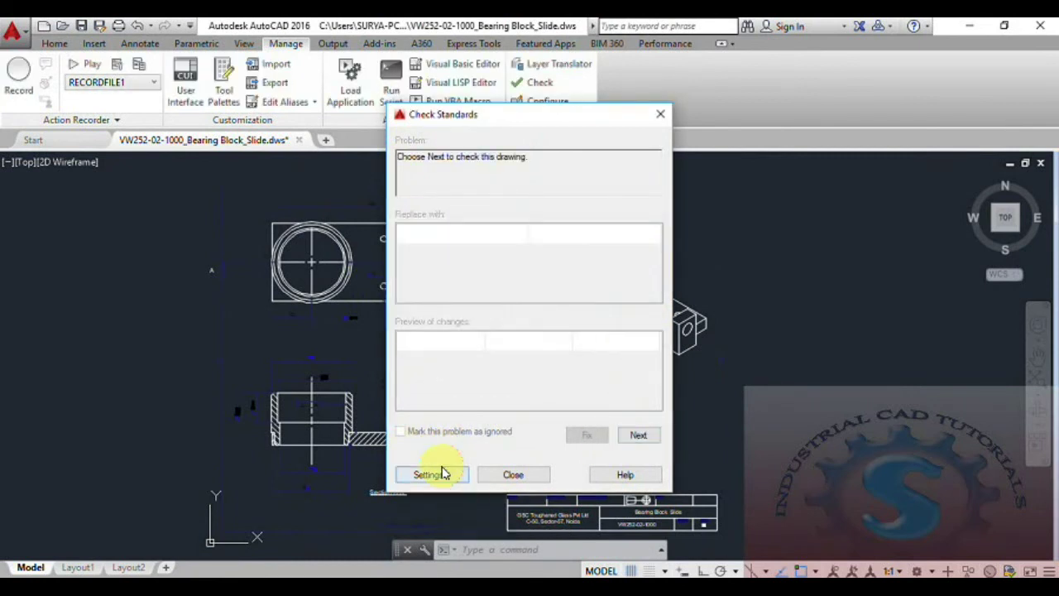
click(426, 260)
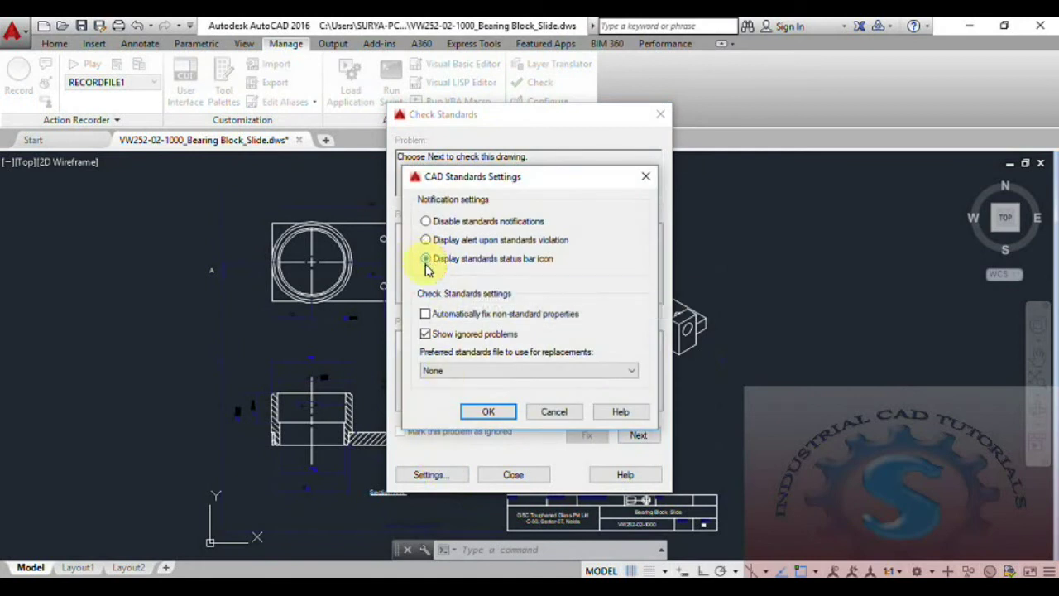
click(488, 412)
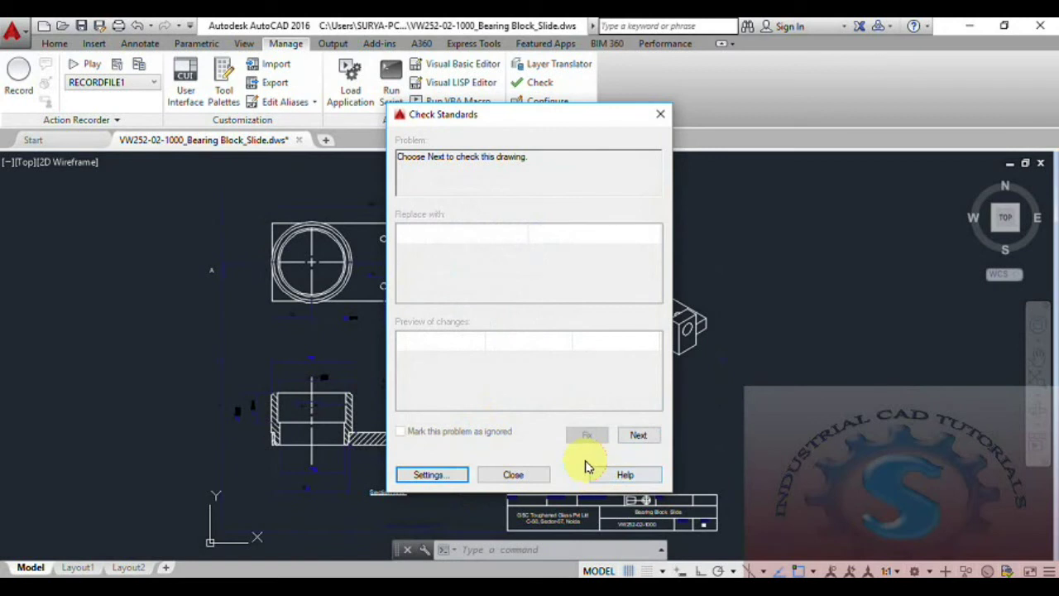
click(632, 447)
click(627, 332)
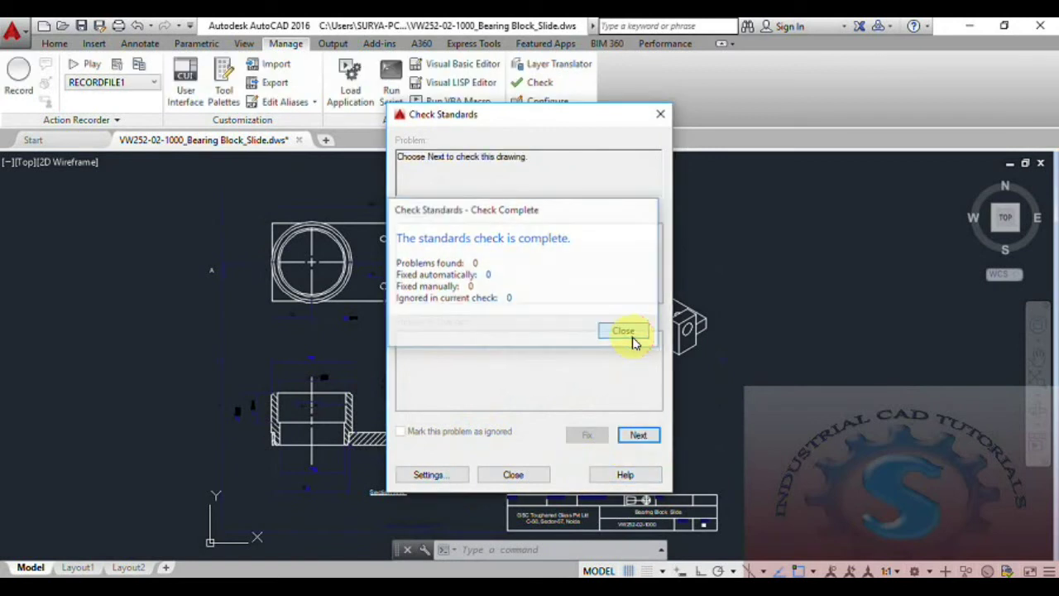
click(515, 475)
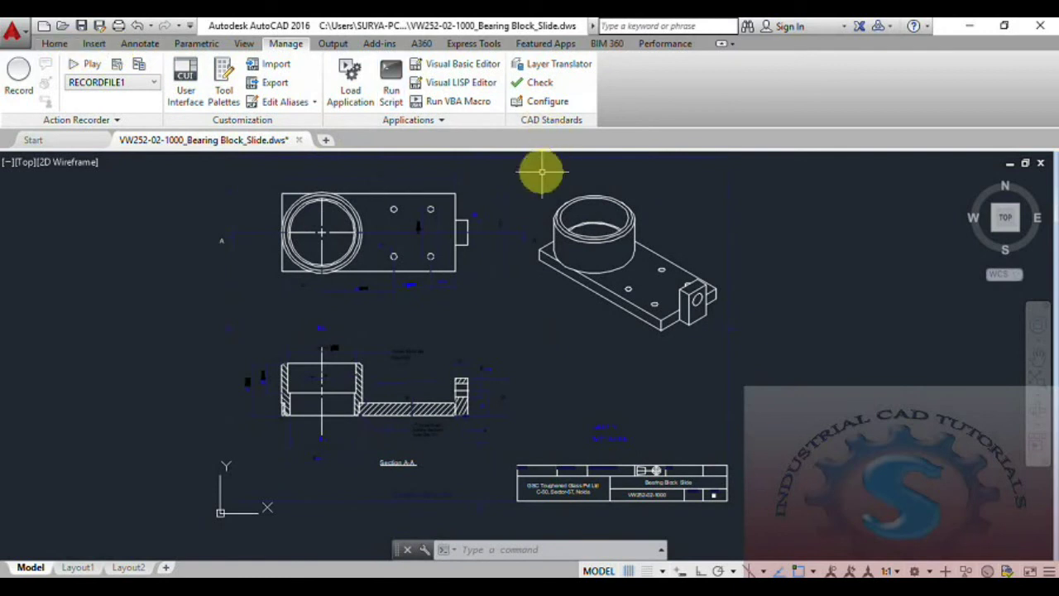
Re-enable the Linetypes, Text Styles and Dimension Styles plug-ins, keeping status bar icon notification.
click(543, 104)
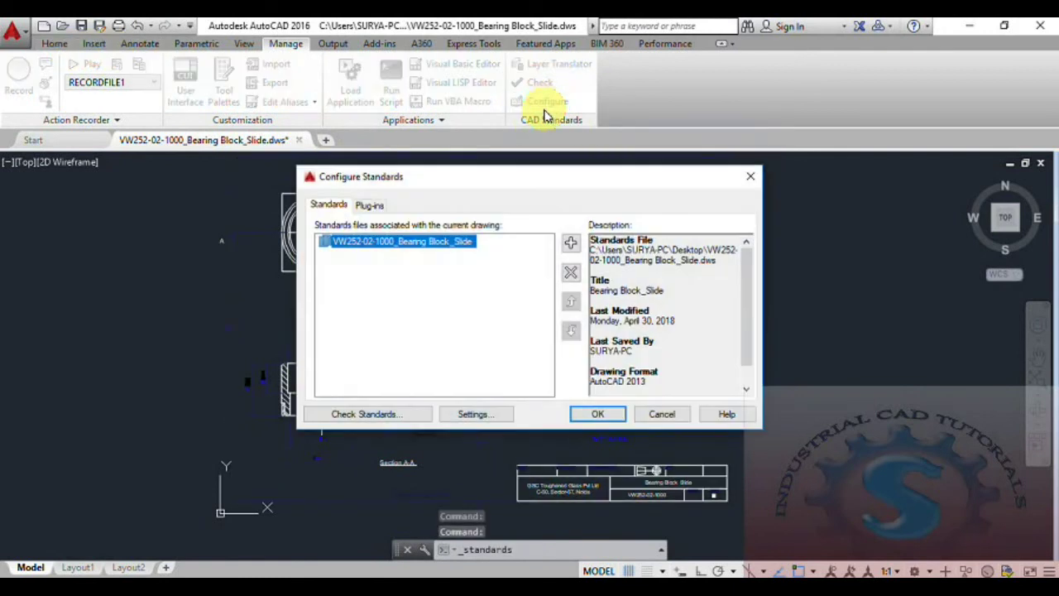
click(382, 209)
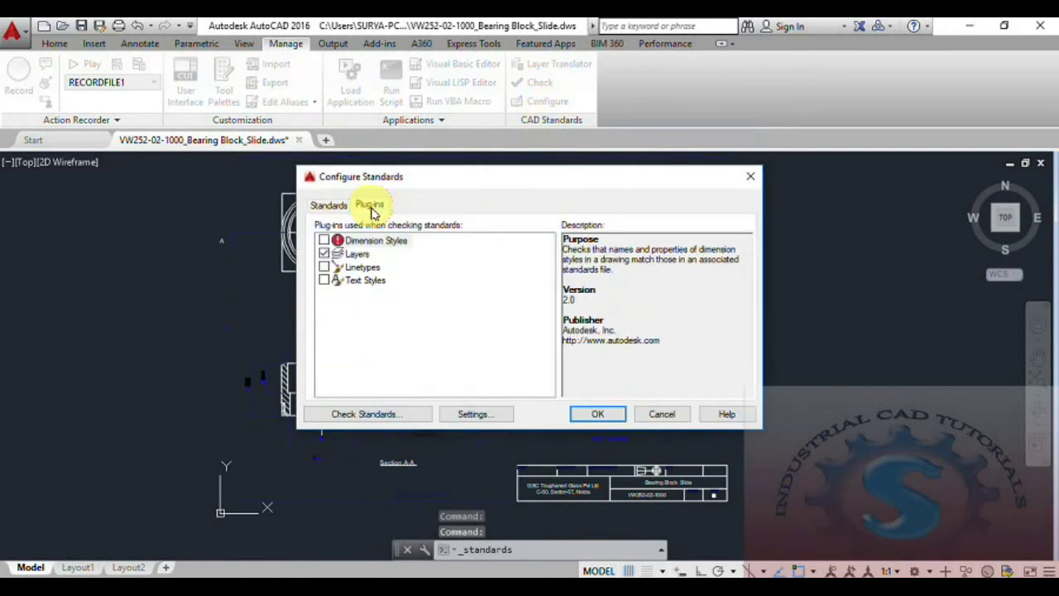
click(323, 266)
click(323, 280)
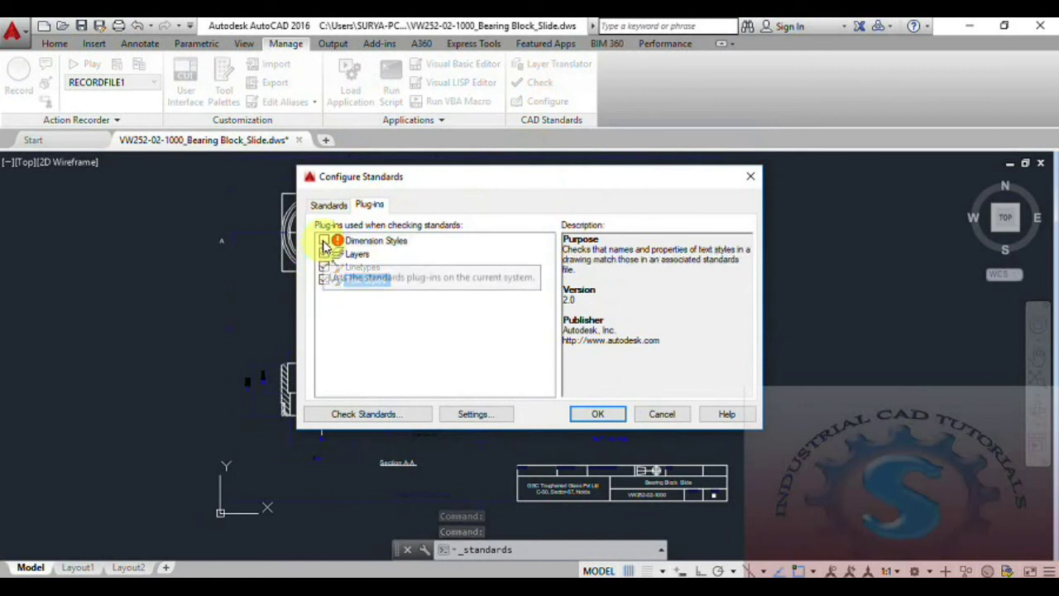
click(323, 240)
click(491, 414)
click(434, 261)
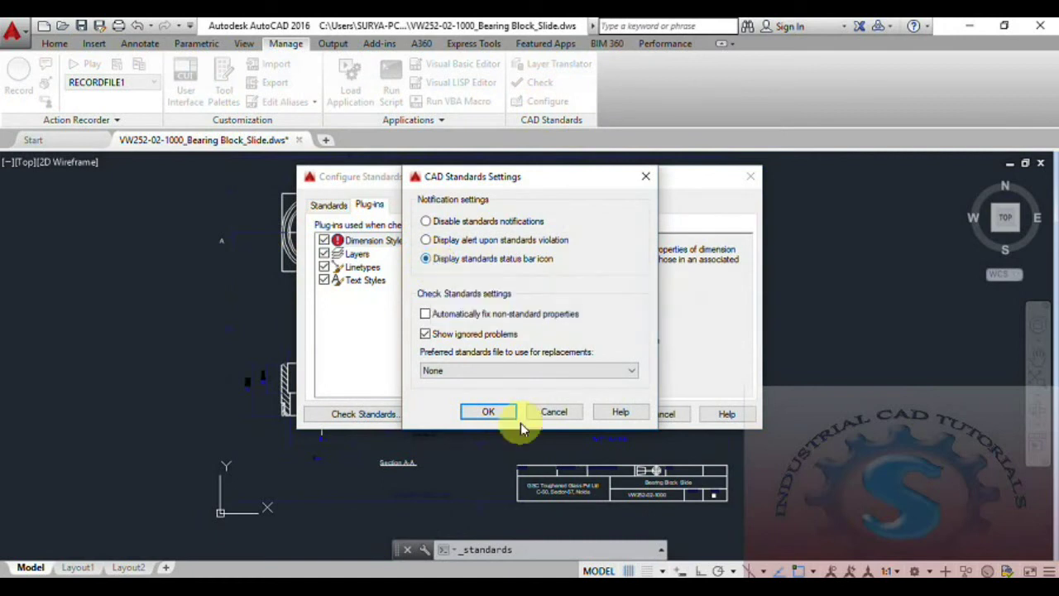
click(489, 412)
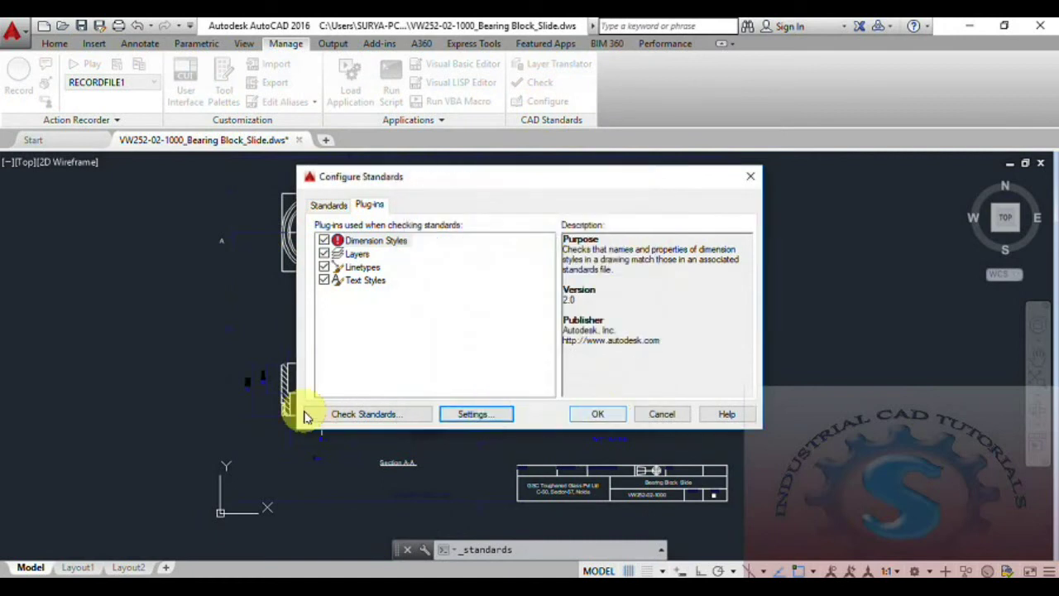
Recheck standards with zero problems, then verify all four plug-ins are enabled in Configure Standards.
click(367, 413)
click(622, 333)
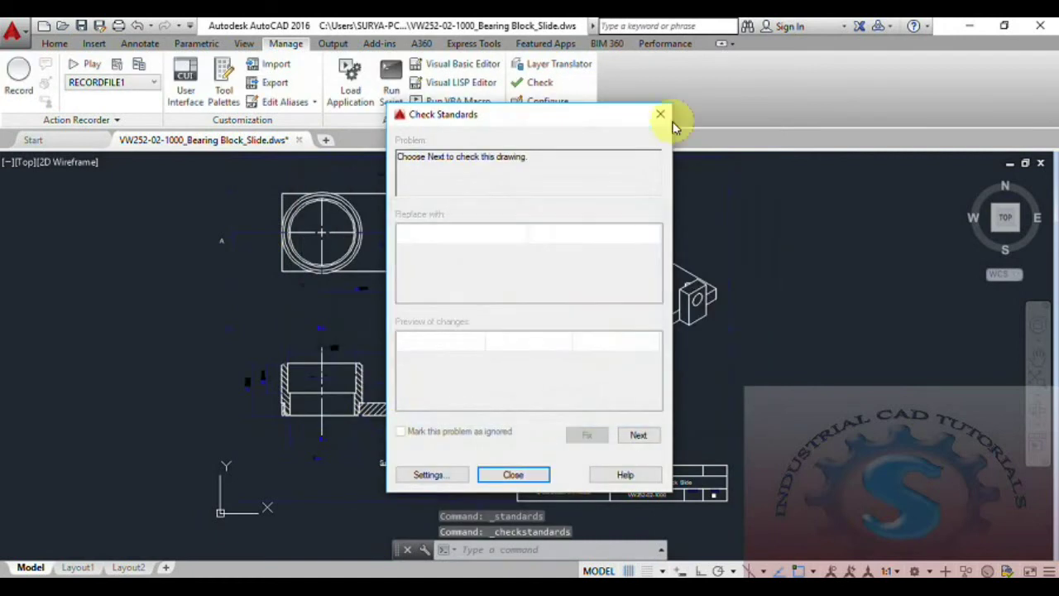
click(669, 120)
click(538, 103)
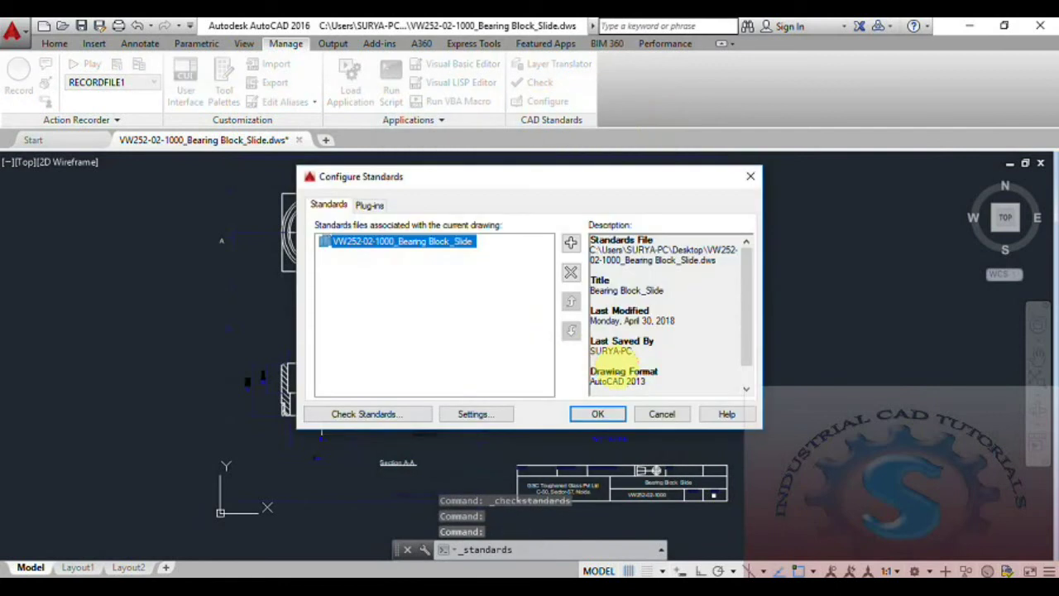
click(370, 205)
click(625, 411)
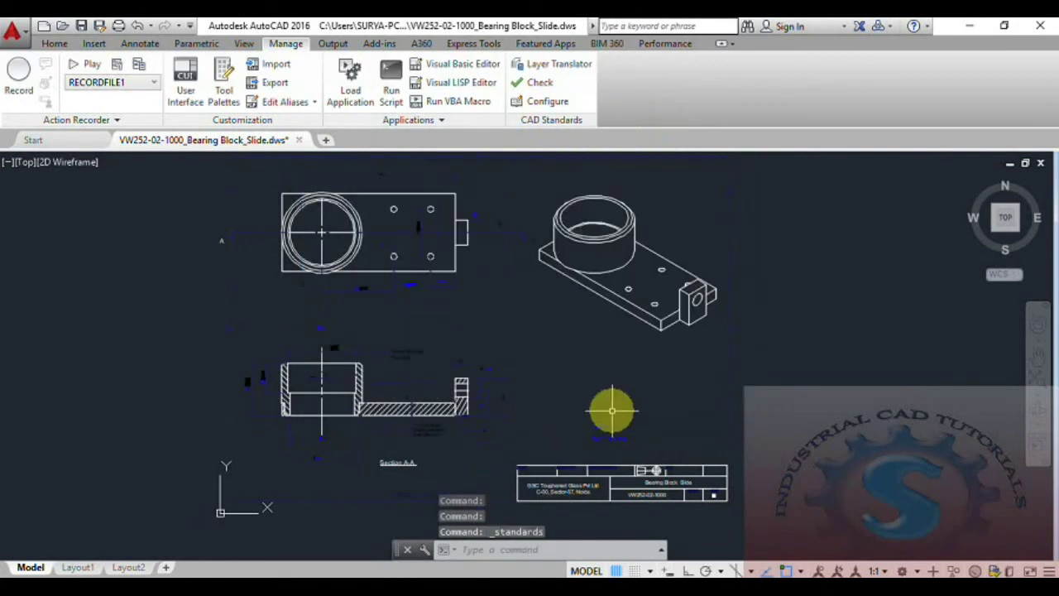